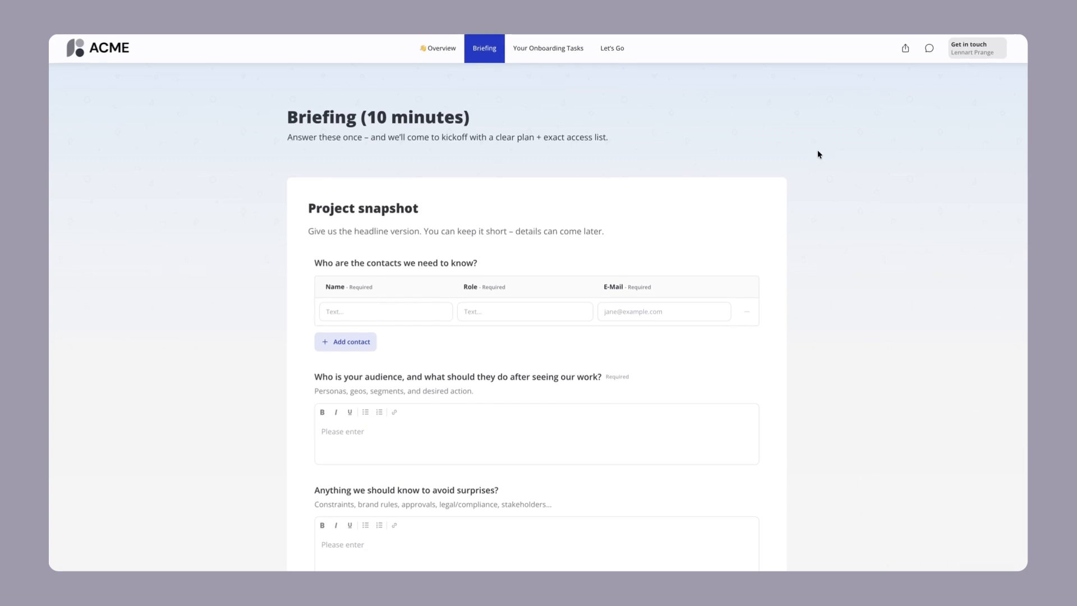
- Fill in the contact row of the Project snapshot form with the contact's name, the role CEO and the contact's e-mail
{"action": "scroll", "coordinate": [266, 140], "scroll_direction": "down", "scroll_amount": 1}
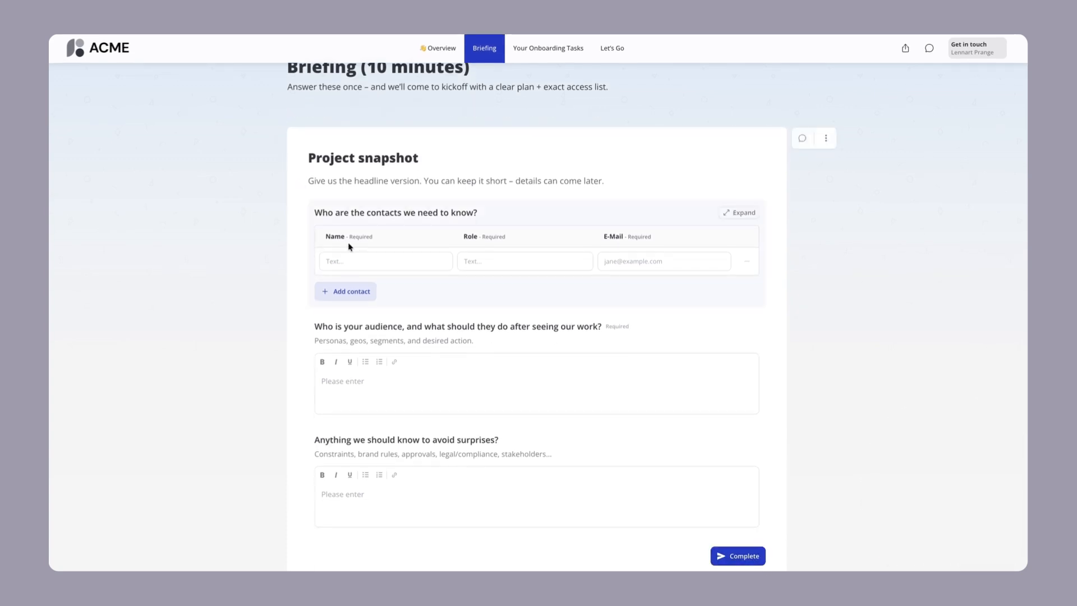
{"action": "left_click", "coordinate": [361, 263]}
{"action": "type", "text": "Jane"}
{"action": "key", "text": "Tab"}
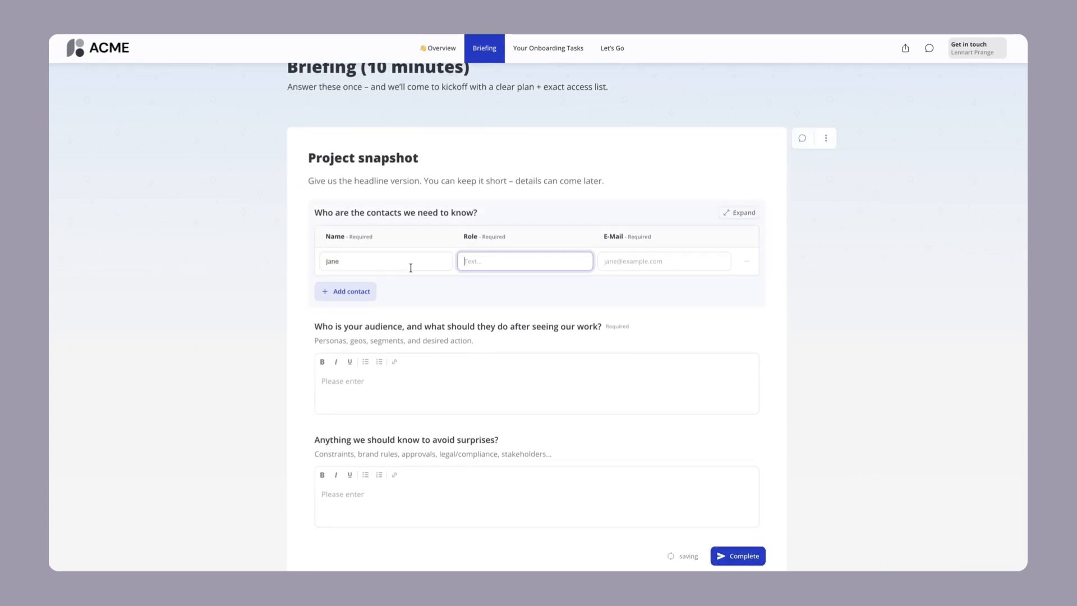
{"action": "type", "text": "CEO"}
{"action": "key", "text": "Tab"}
{"action": "type", "text": "jane@example.com"}
- Answer the audience question with "Marketeers", submit the Project snapshot form as complete, and dismiss the thank-you popup
{"action": "left_click", "coordinate": [356, 380]}
{"action": "type", "text": "Marketeers"}
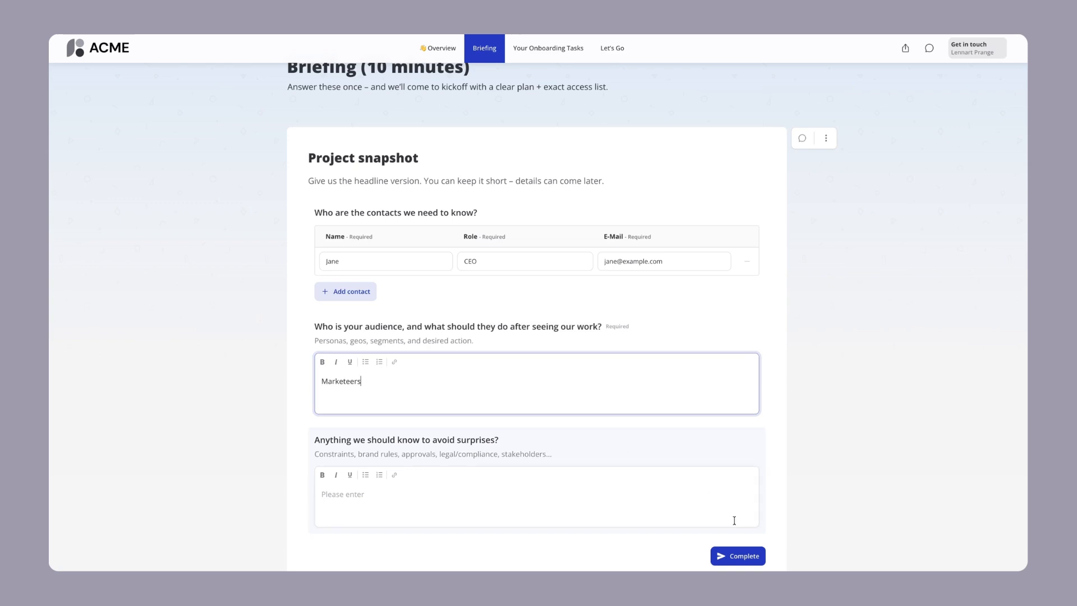
{"action": "left_click", "coordinate": [738, 555]}
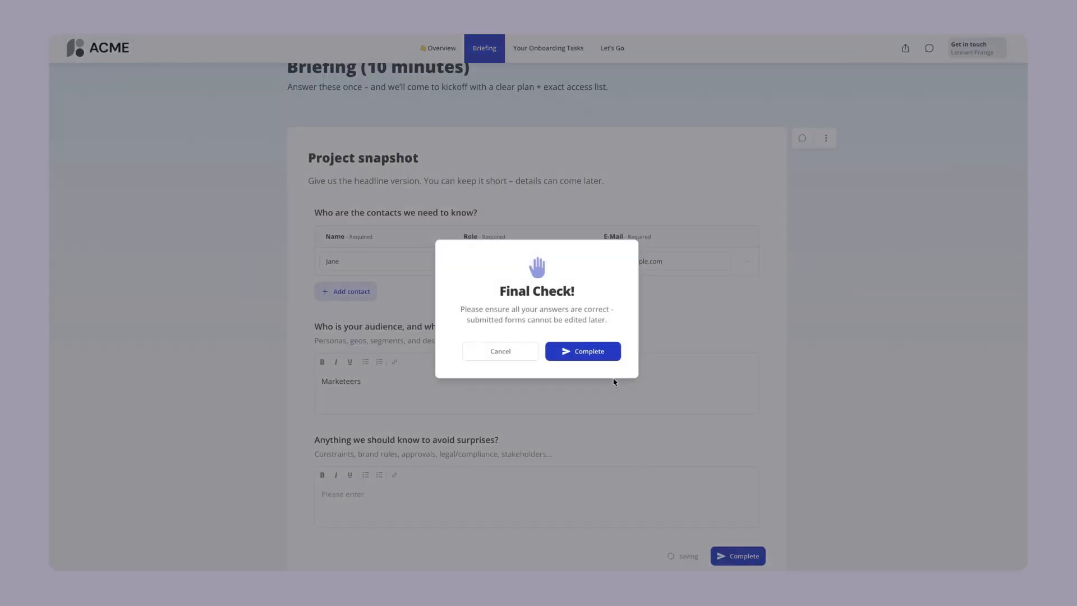
{"action": "left_click", "coordinate": [596, 351]}
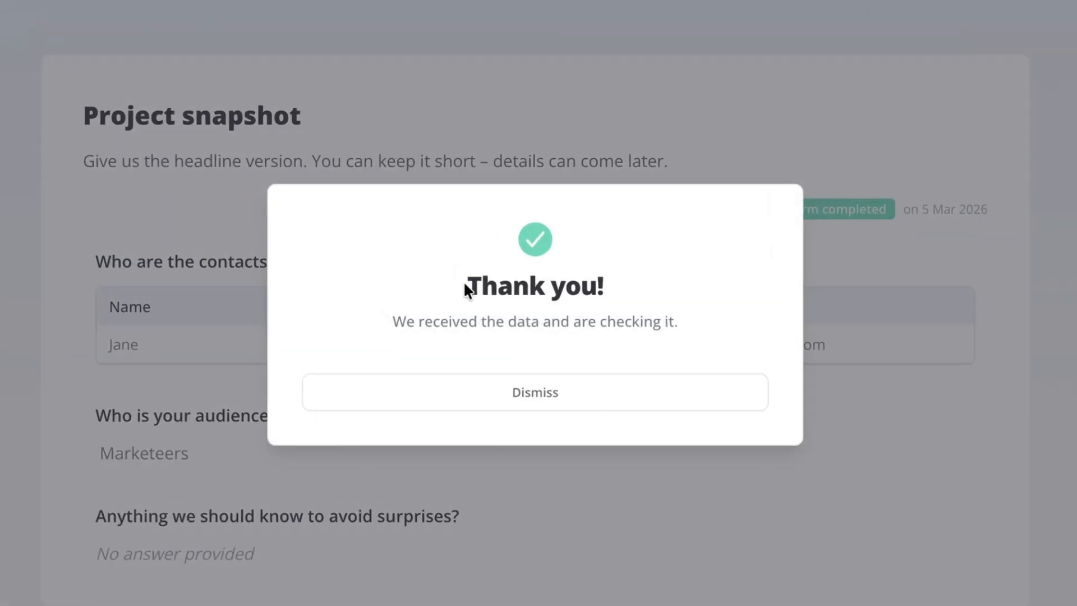
{"action": "left_click_drag", "start_coordinate": [466, 285], "coordinate": [624, 316]}
{"action": "left_click", "coordinate": [623, 317]}
{"action": "left_click", "coordinate": [623, 402]}
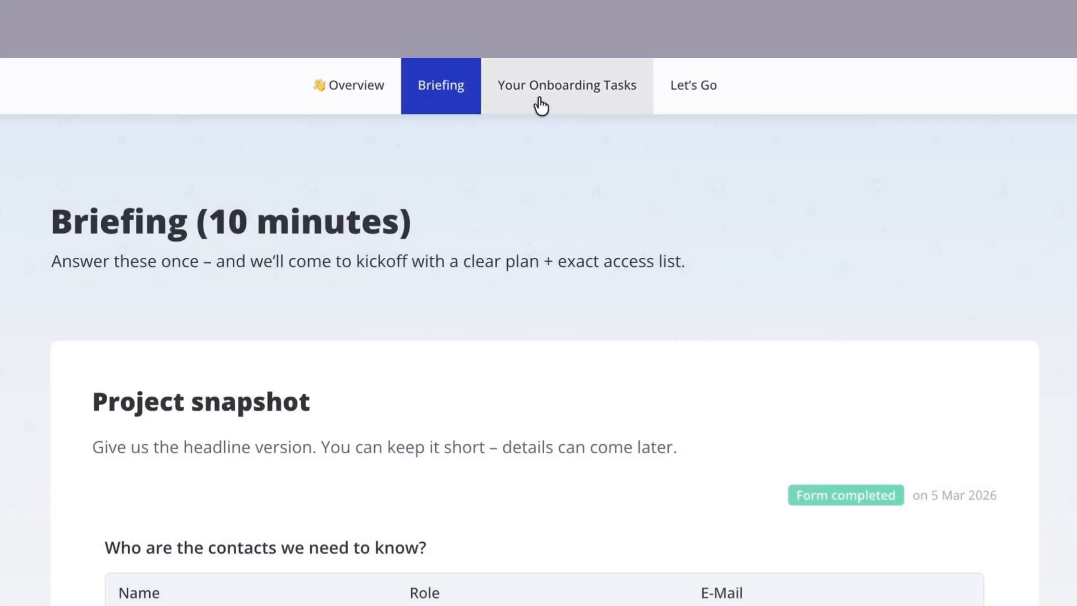
- Open the Your Onboarding Tasks page and review its onboarding checklist
{"action": "left_click", "coordinate": [540, 105]}
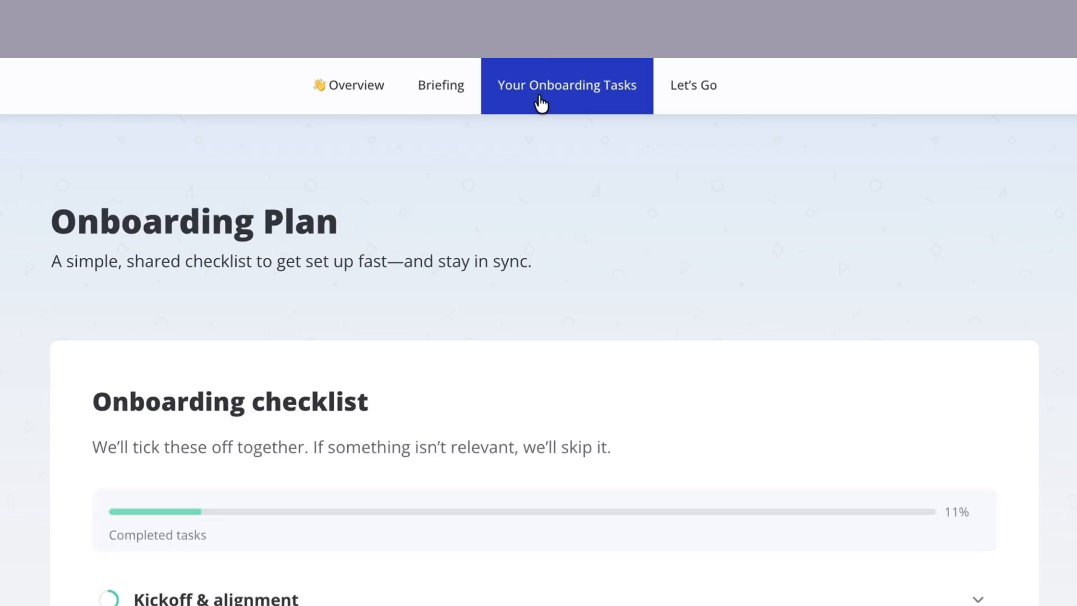
{"action": "scroll", "coordinate": [455, 305], "scroll_direction": "down", "scroll_amount": 4}
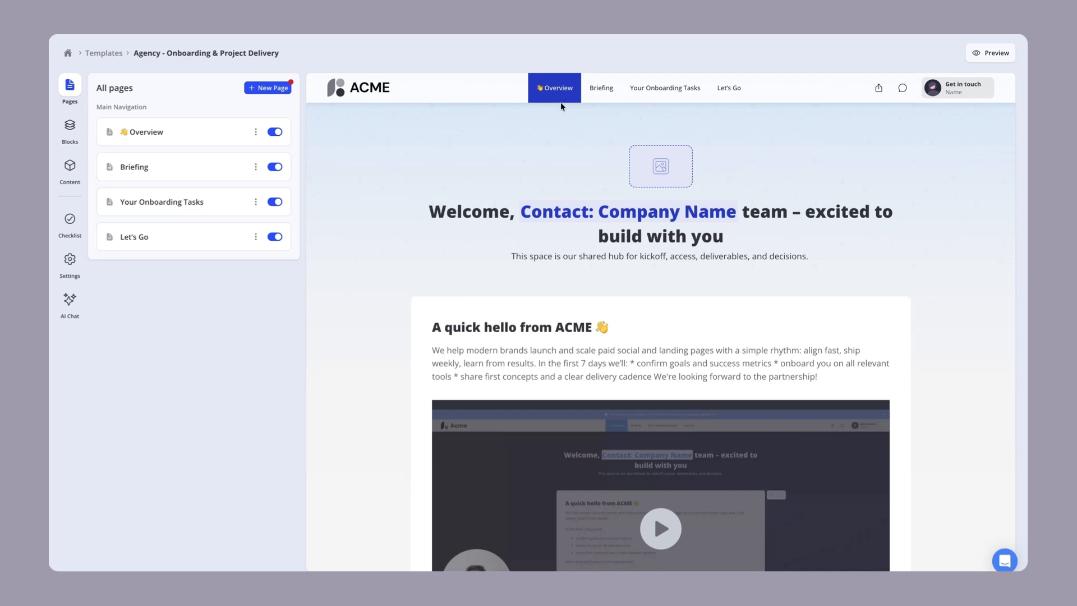
- Look through the Briefing and Your Onboarding Tasks pages in the Agency - Onboarding & Project Delivery template
{"action": "left_click", "coordinate": [601, 90]}
{"action": "left_click", "coordinate": [651, 90]}
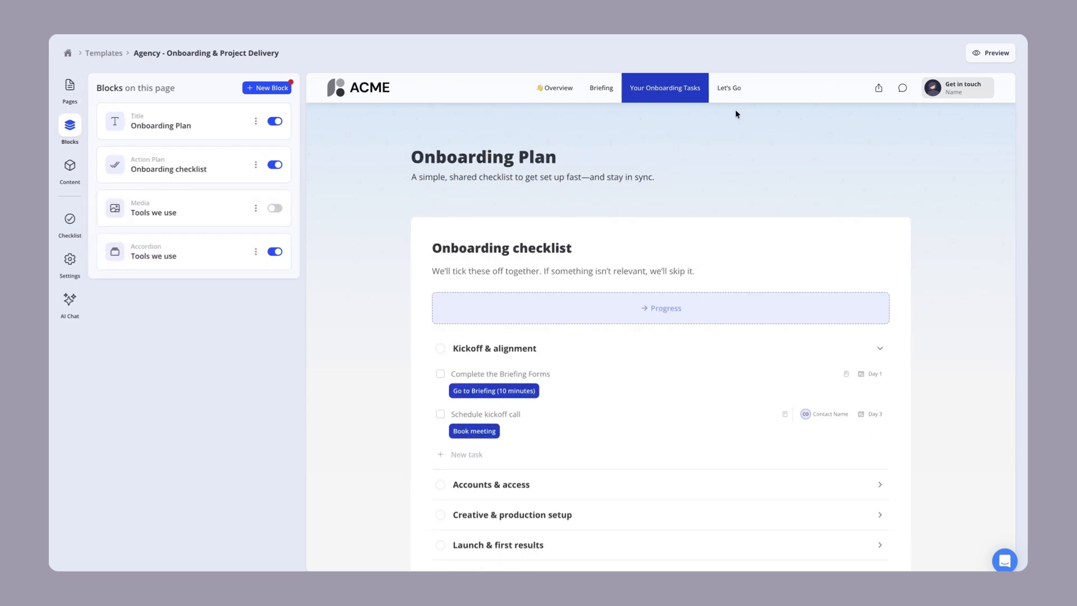
{"action": "scroll", "coordinate": [595, 238], "scroll_direction": "down", "scroll_amount": 3}
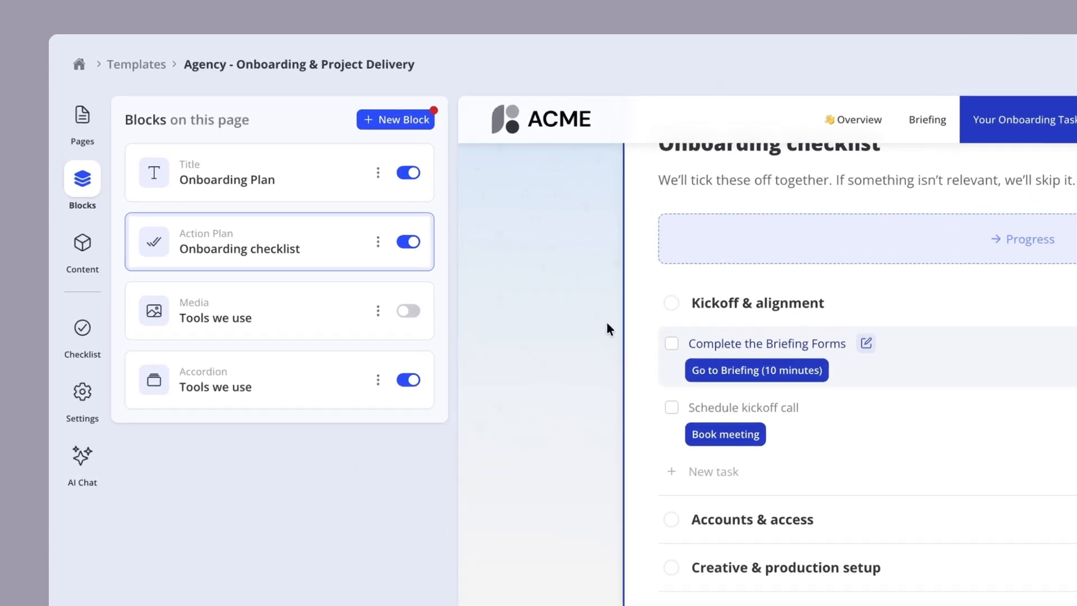
- Go to the template's workflow settings and open the "Form Complete -> Task complete" workflow
{"action": "left_click", "coordinate": [82, 402]}
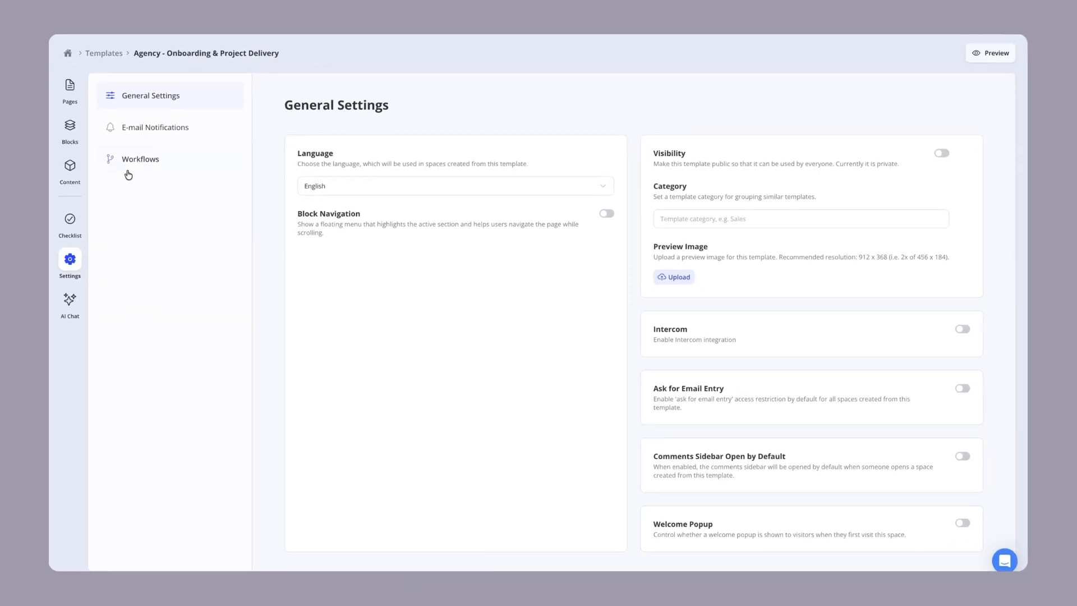
{"action": "left_click", "coordinate": [181, 247]}
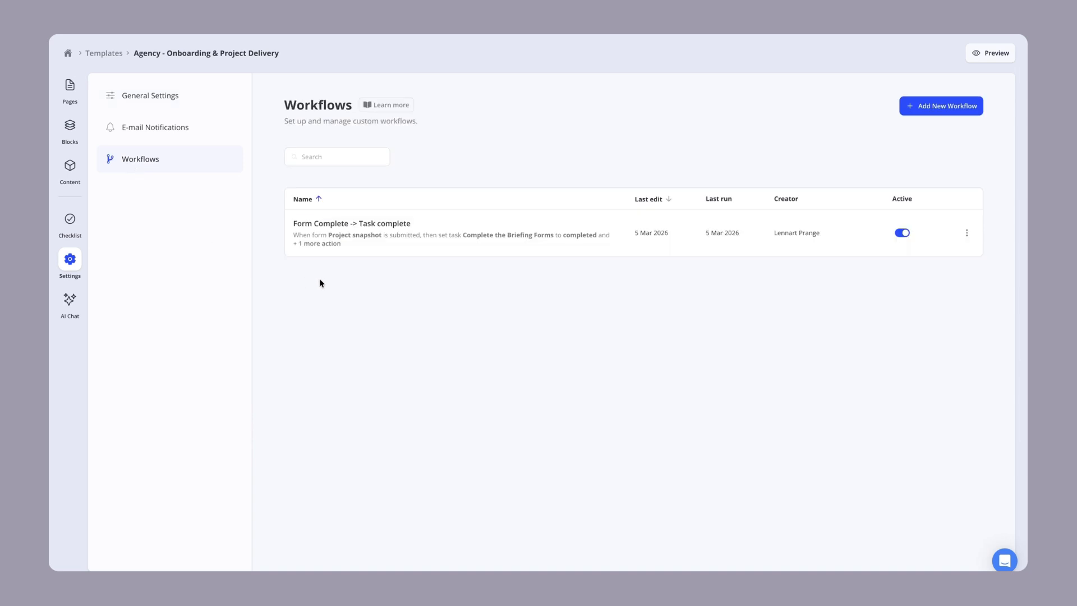
{"action": "left_click", "coordinate": [321, 229]}
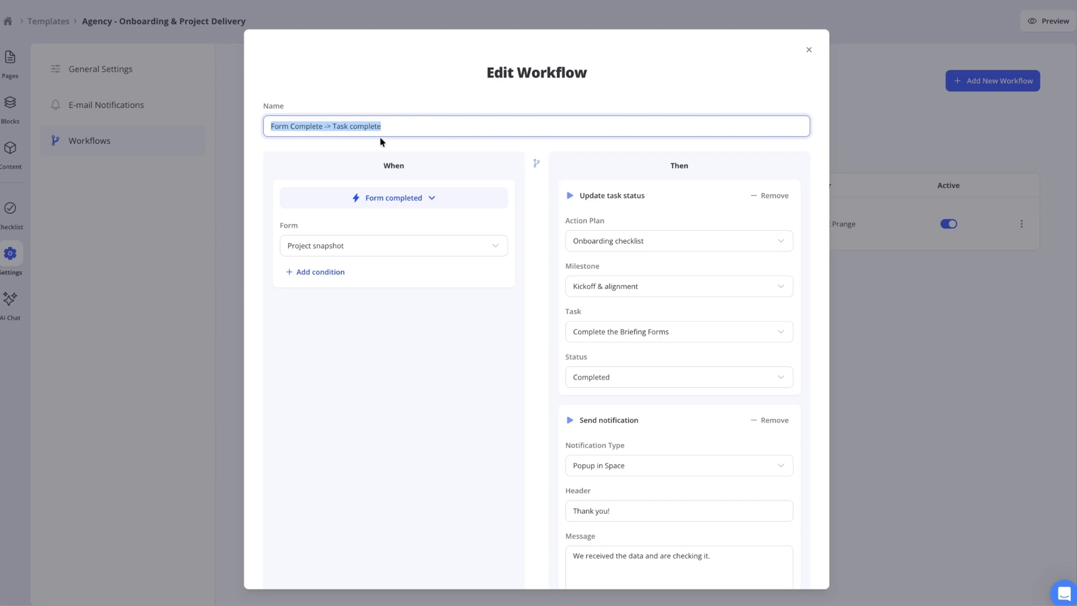
- Examine the workflow's Form completed trigger and its Update task status and Send notification actions, then close it without saving
{"action": "left_click_drag", "start_coordinate": [360, 154], "coordinate": [449, 318]}
{"action": "left_click", "coordinate": [447, 316]}
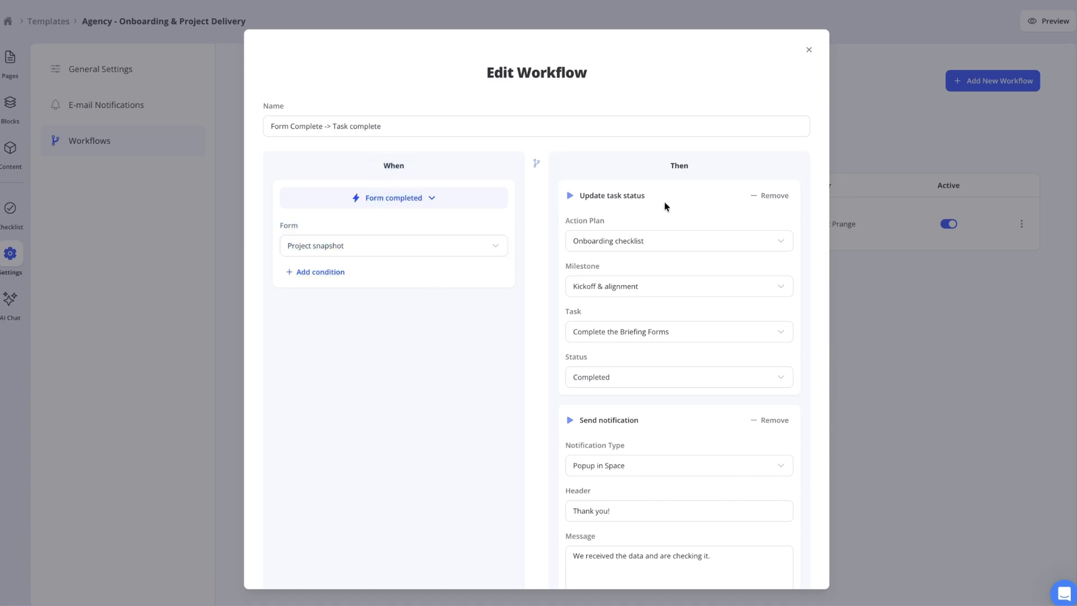
{"action": "triple_click", "coordinate": [619, 193]}
{"action": "left_click", "coordinate": [677, 167]}
{"action": "triple_click", "coordinate": [604, 195]}
{"action": "scroll", "coordinate": [609, 370], "scroll_direction": "down", "scroll_amount": 1}
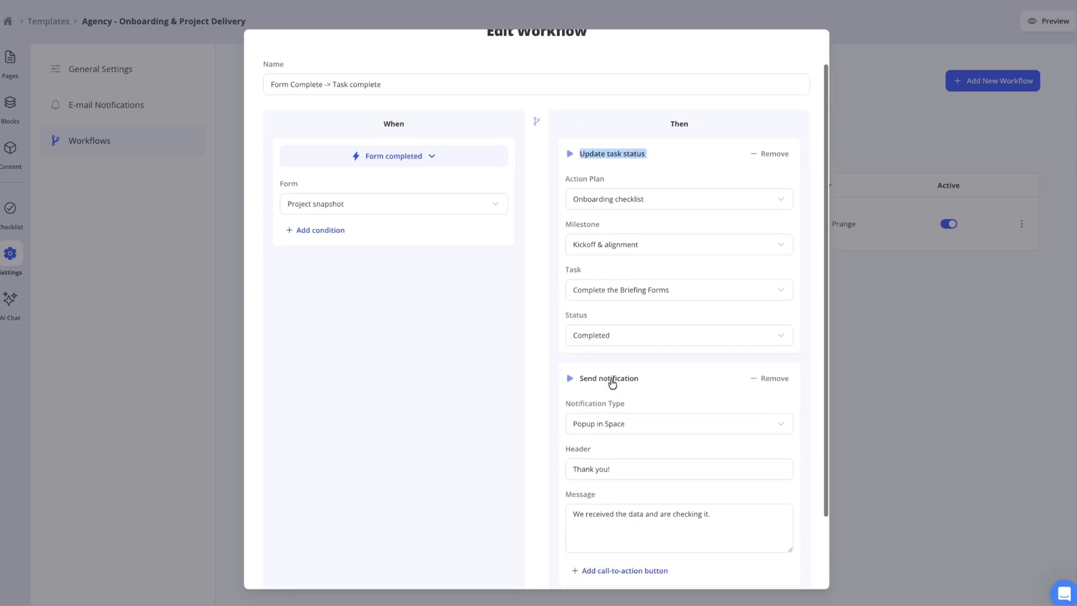
{"action": "triple_click", "coordinate": [606, 362]}
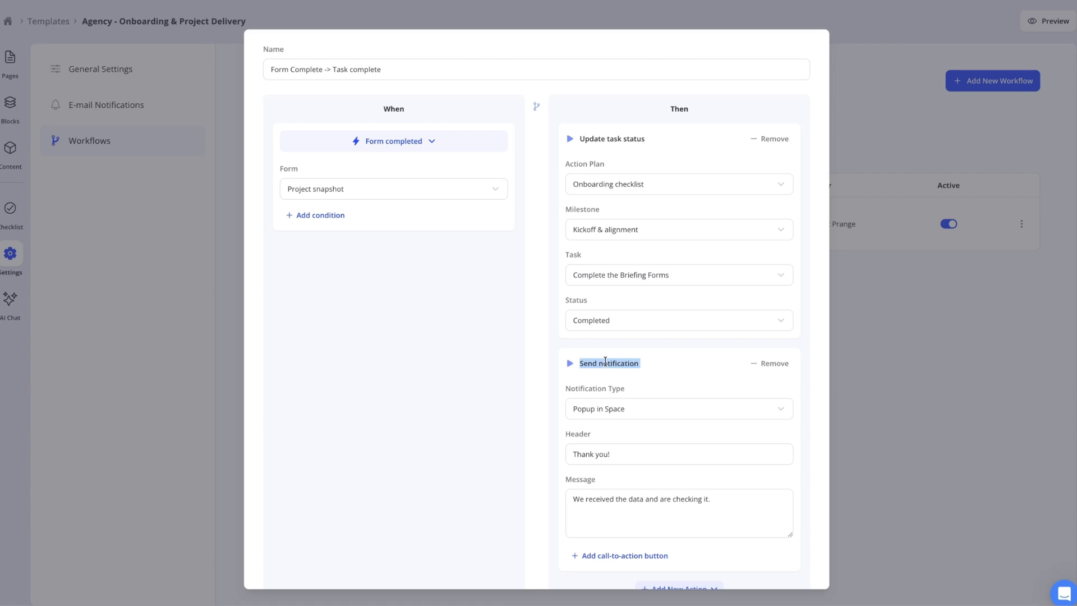
{"action": "scroll", "coordinate": [644, 504], "scroll_direction": "down", "scroll_amount": 2}
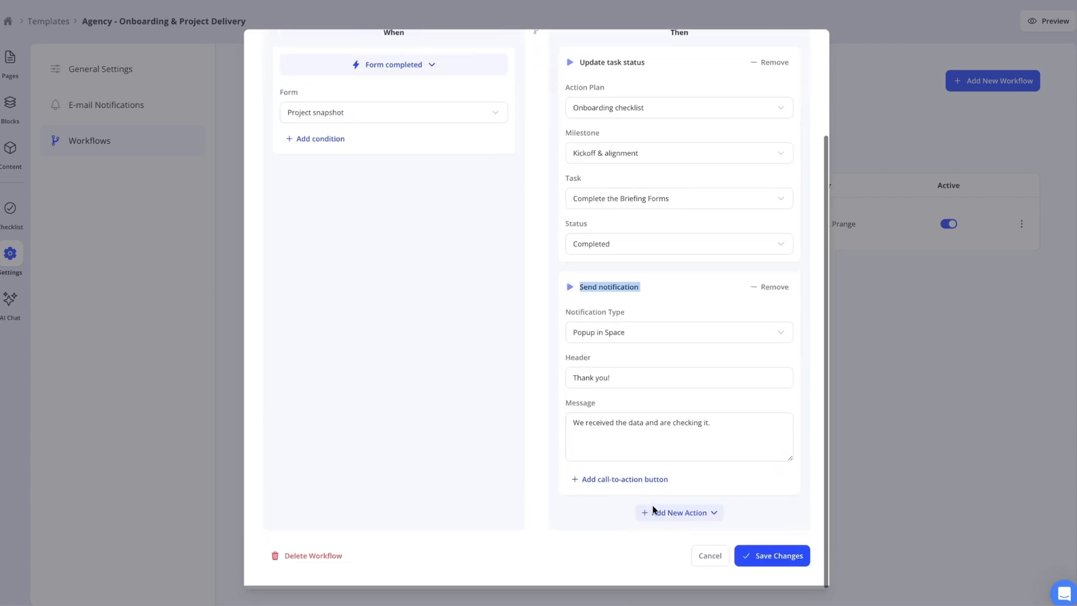
{"action": "left_click", "coordinate": [710, 559]}
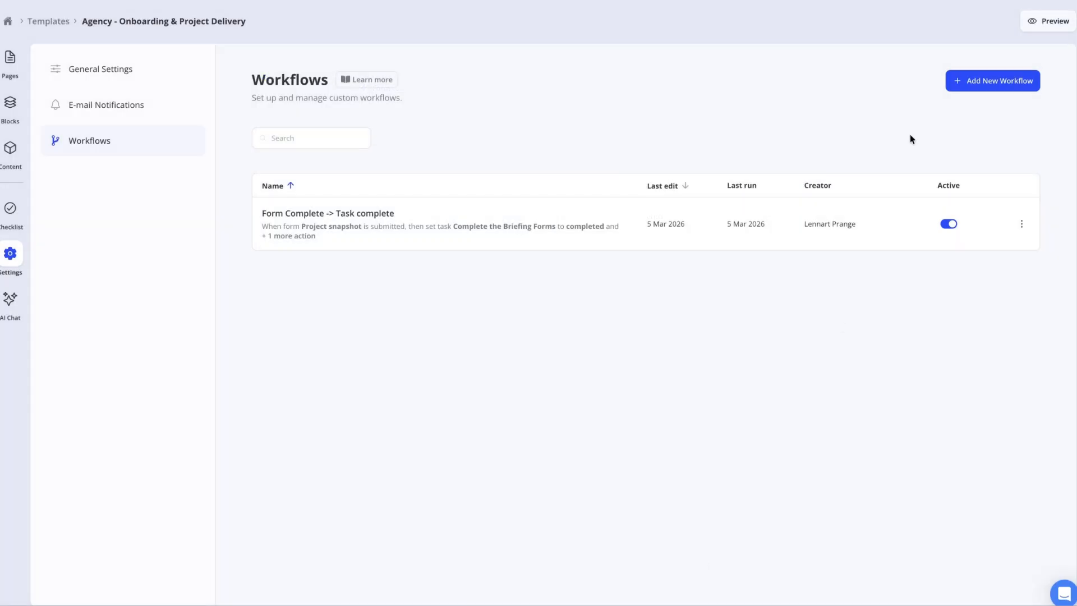
- Start creating a new workflow from scratch for the template
{"action": "left_click", "coordinate": [888, 149]}
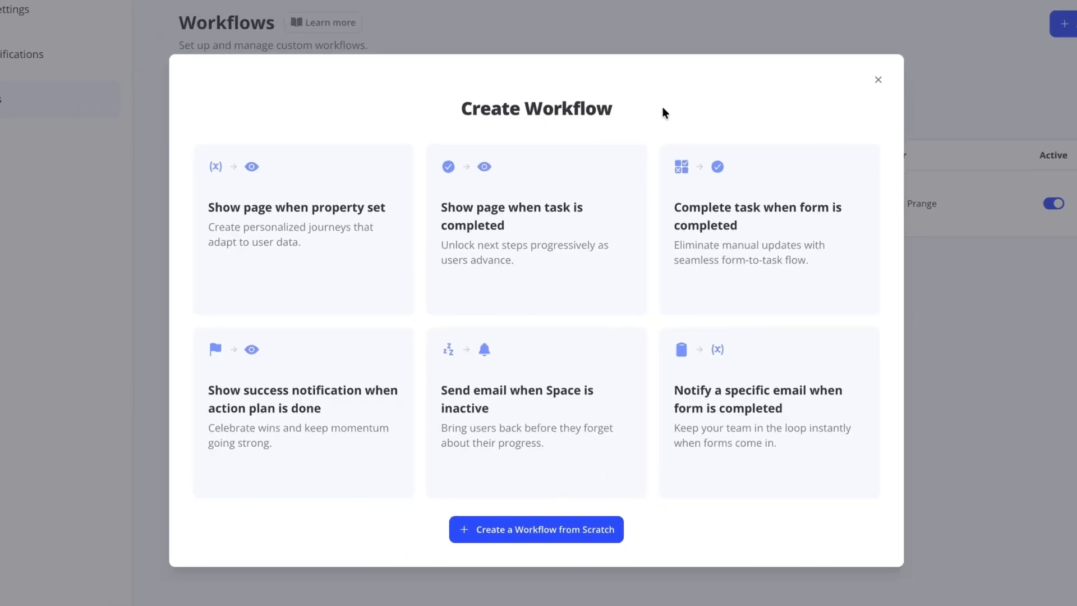
{"action": "left_click_drag", "start_coordinate": [453, 105], "coordinate": [619, 101]}
{"action": "left_click", "coordinate": [619, 105]}
{"action": "left_click", "coordinate": [554, 541]}
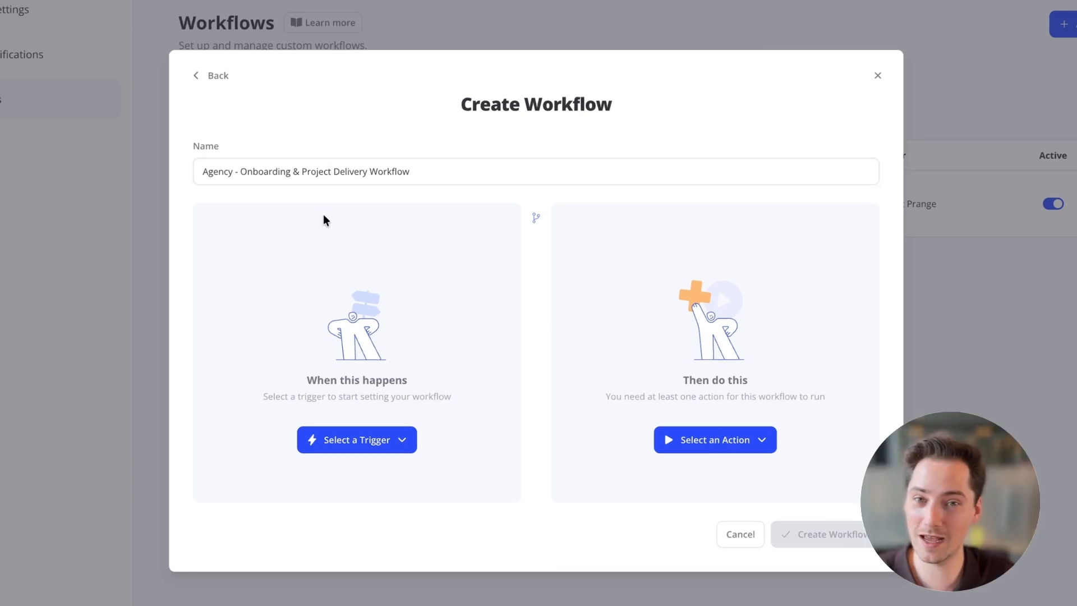
- Set the workflow's trigger to Action Plan completed for the Onboarding checklist
{"action": "left_click", "coordinate": [356, 440]}
{"action": "mouse_move", "coordinate": [329, 474]}
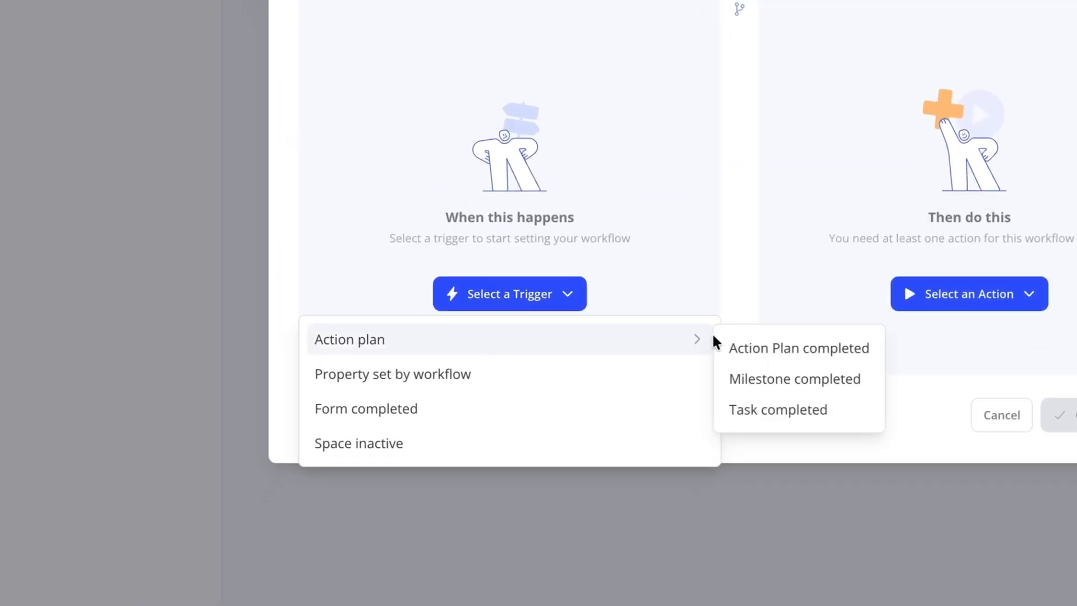
{"action": "left_click", "coordinate": [799, 344]}
{"action": "left_click", "coordinate": [572, 147]}
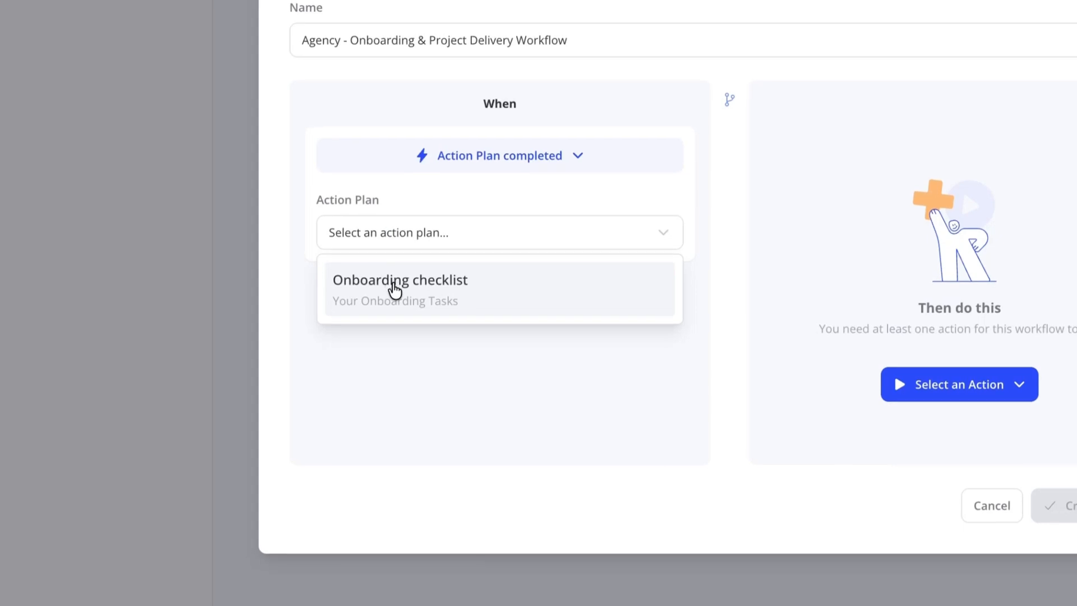
{"action": "left_click", "coordinate": [394, 290]}
- Add a Show pages action to the workflow that shows the Let's Go page
{"action": "left_click", "coordinate": [942, 396]}
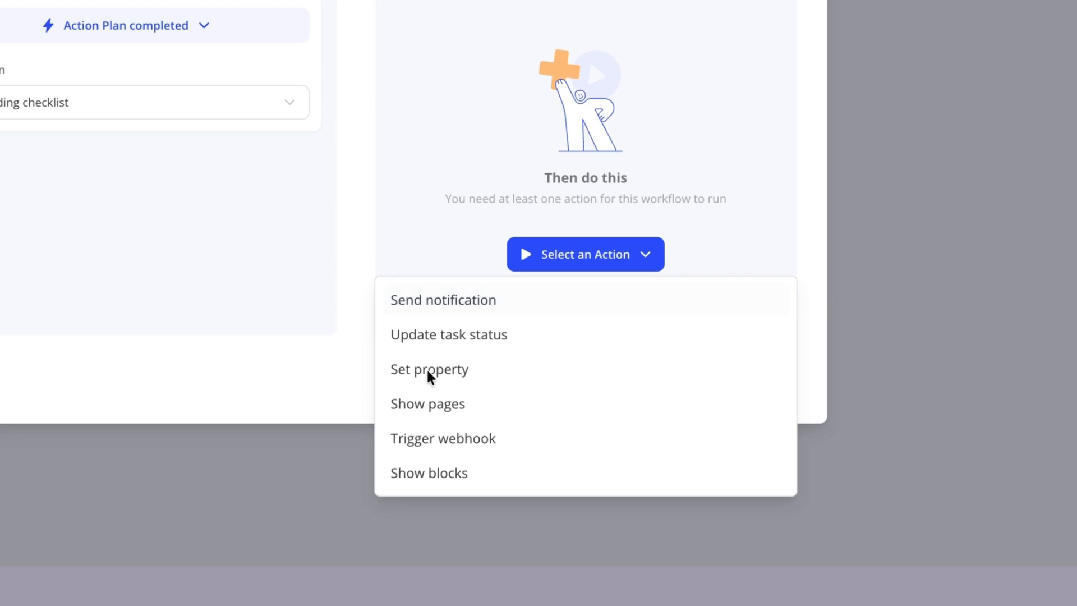
{"action": "left_click", "coordinate": [422, 405]}
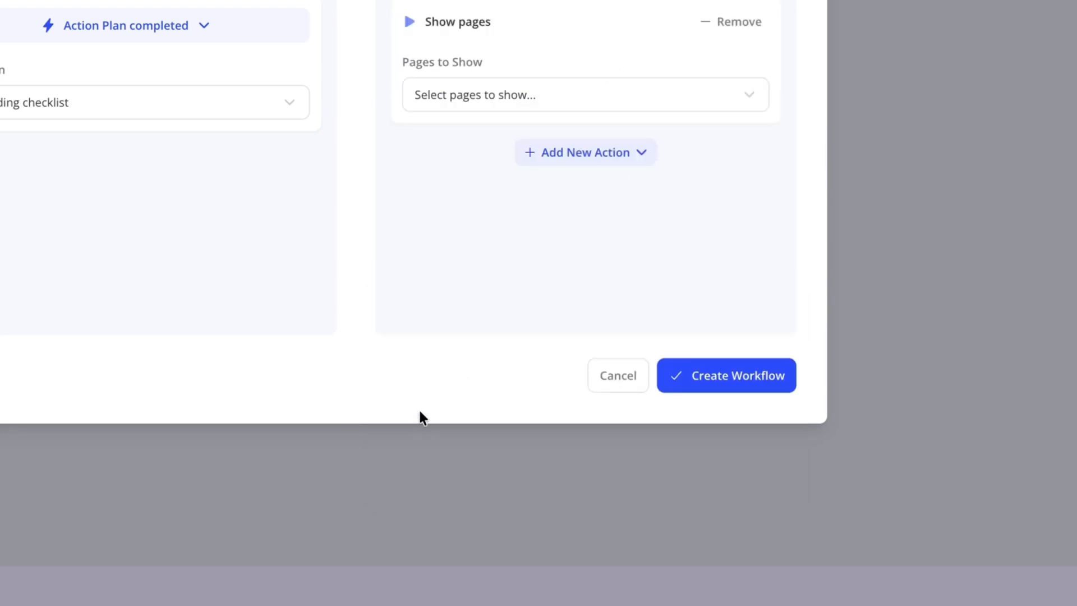
{"action": "left_click", "coordinate": [463, 96]}
{"action": "left_click", "coordinate": [456, 191]}
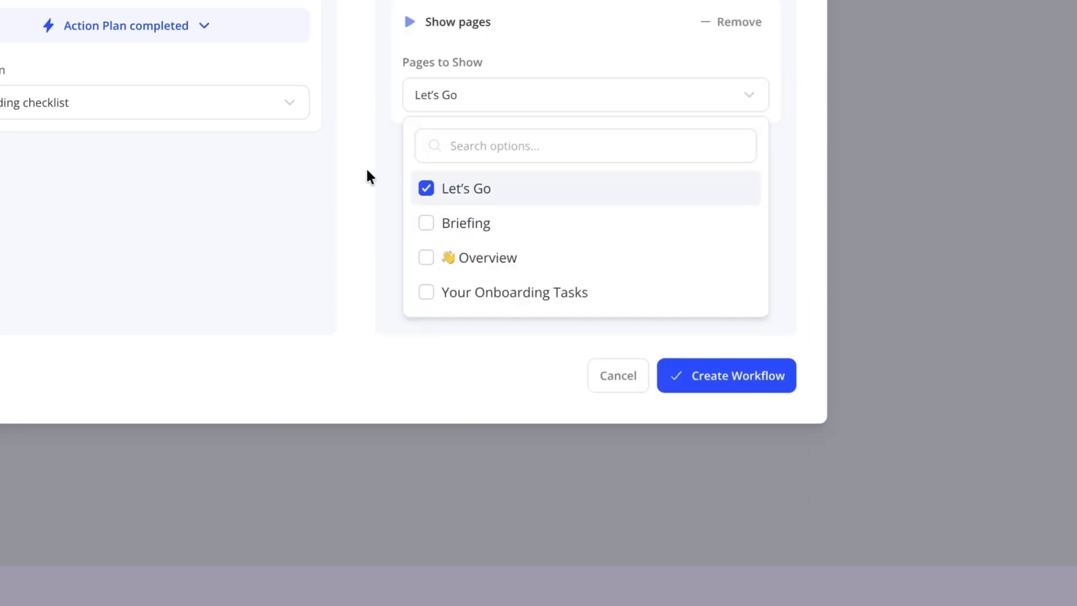
{"action": "left_click", "coordinate": [366, 168]}
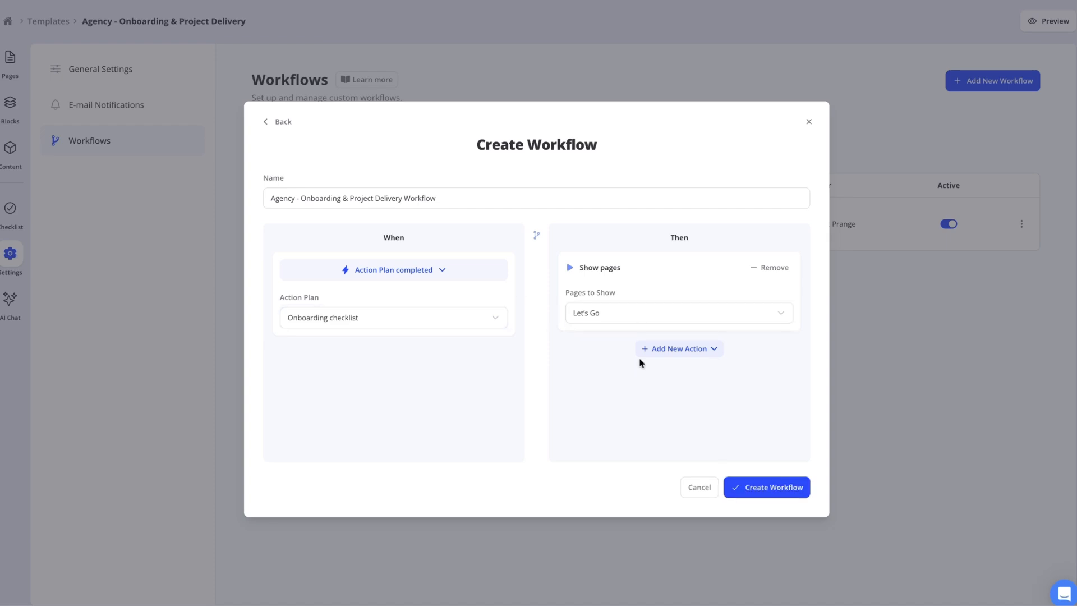
- Add a Send notification action as a Popup in Space with the header "You are done!" and the message "Let's go!"
{"action": "left_click", "coordinate": [652, 350]}
{"action": "left_click", "coordinate": [626, 374]}
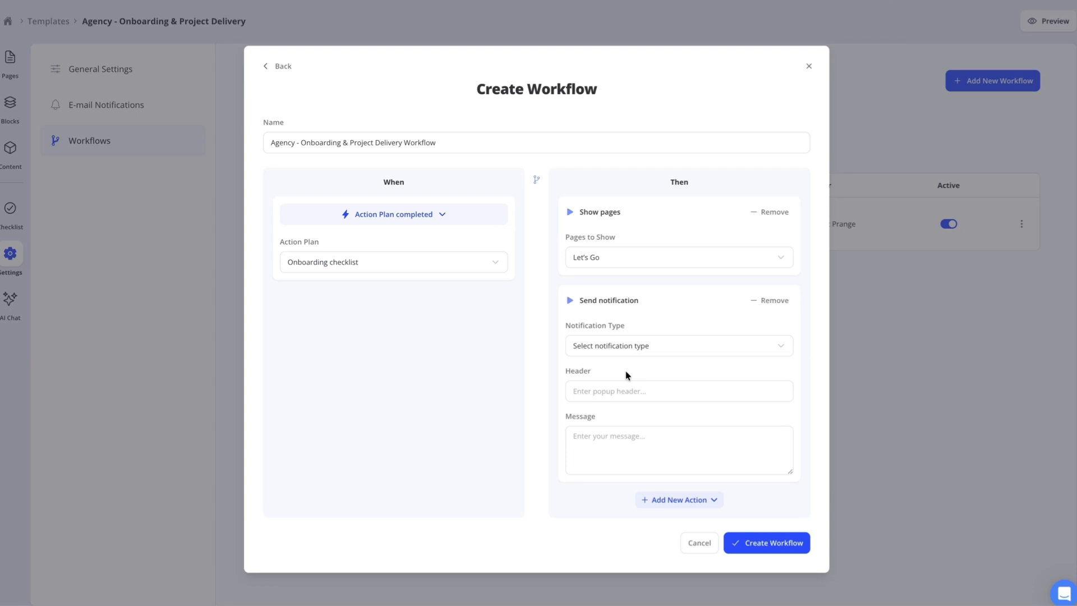
{"action": "left_click", "coordinate": [623, 356]}
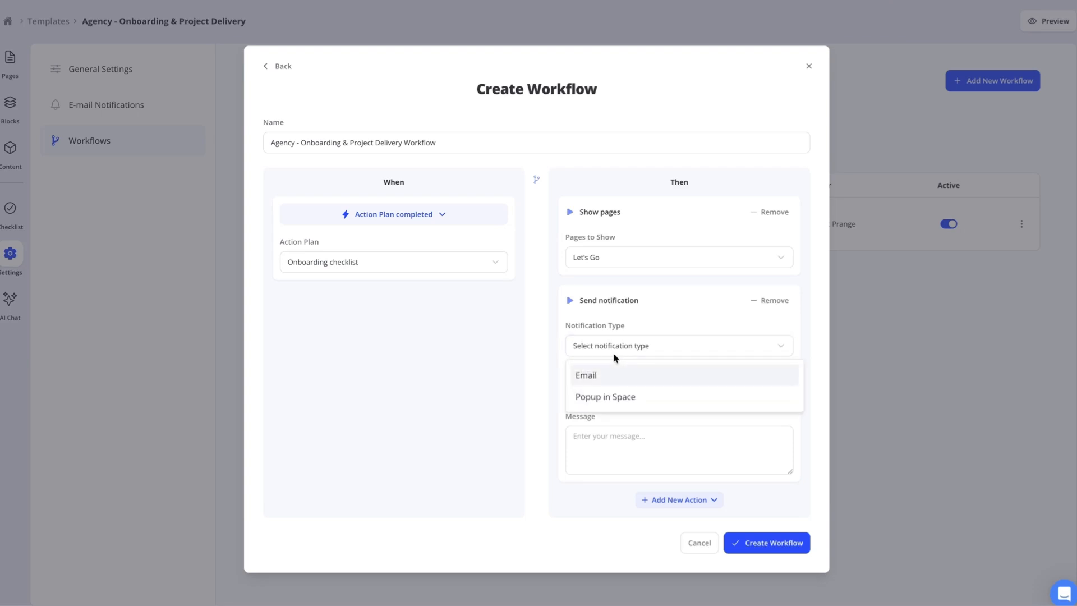
{"action": "left_click", "coordinate": [589, 397]}
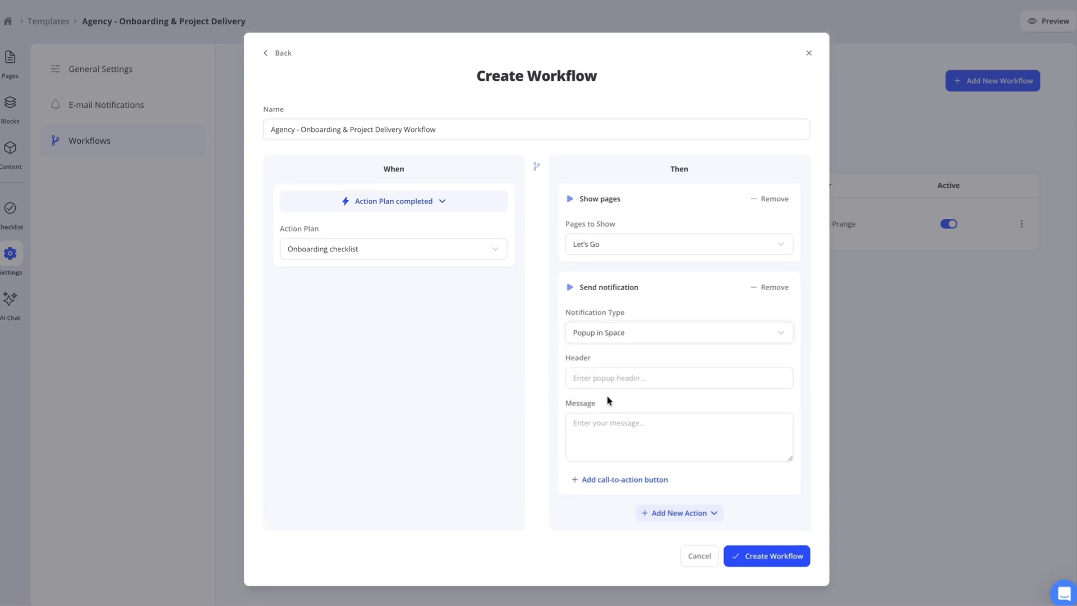
{"action": "left_click", "coordinate": [609, 377]}
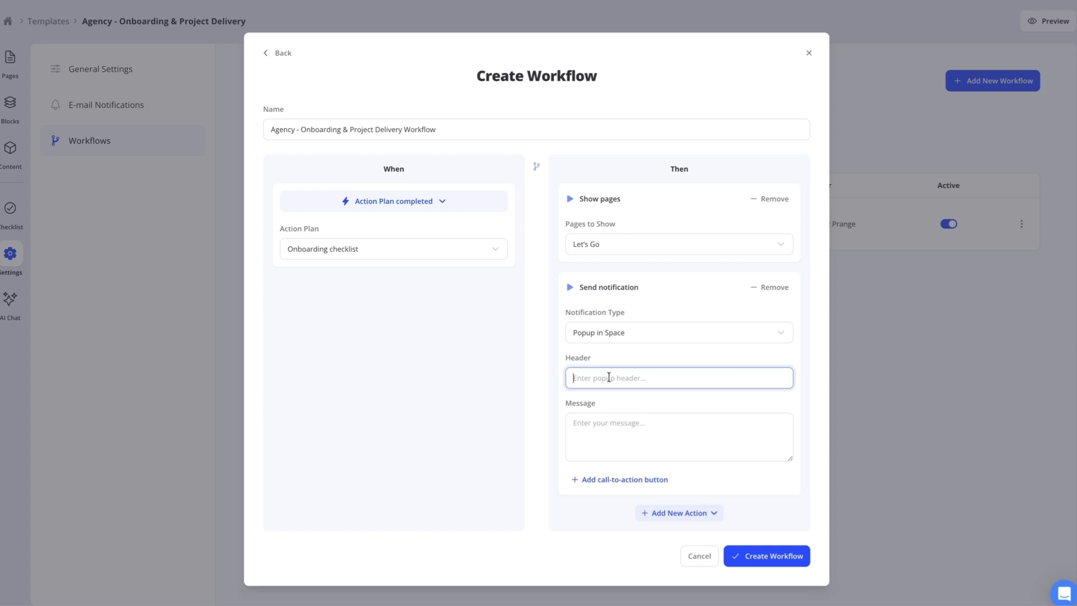
{"action": "type", "text": "You are done!"}
{"action": "key", "text": "Tab"}
{"action": "type", "text": "Let's go!"}
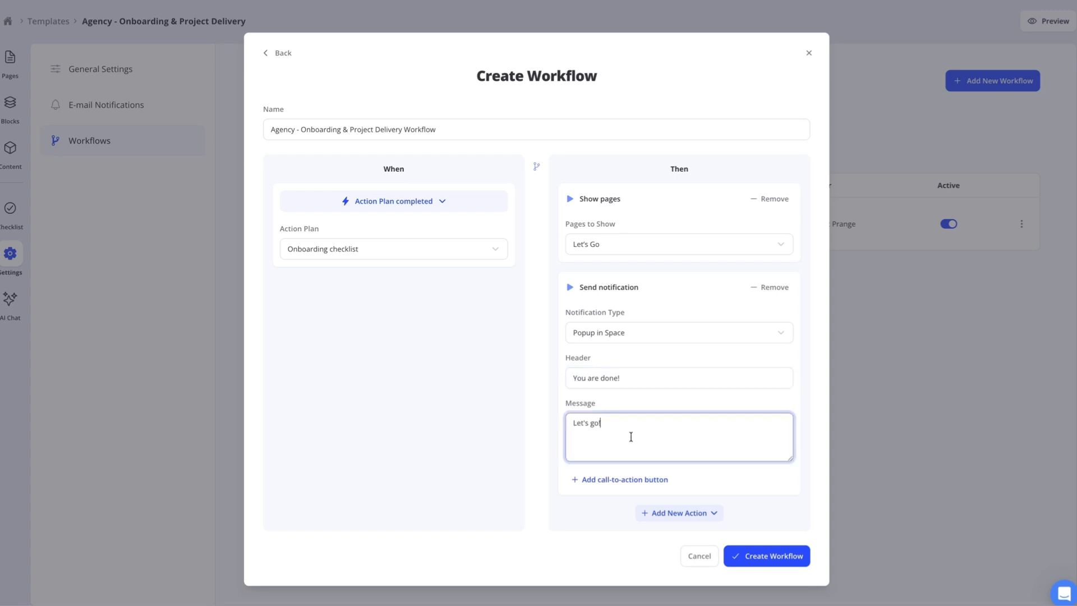
- Add a call-to-action button to the popup, labelled "Go there!" and linked to the Let's Go page
{"action": "left_click", "coordinate": [615, 481]}
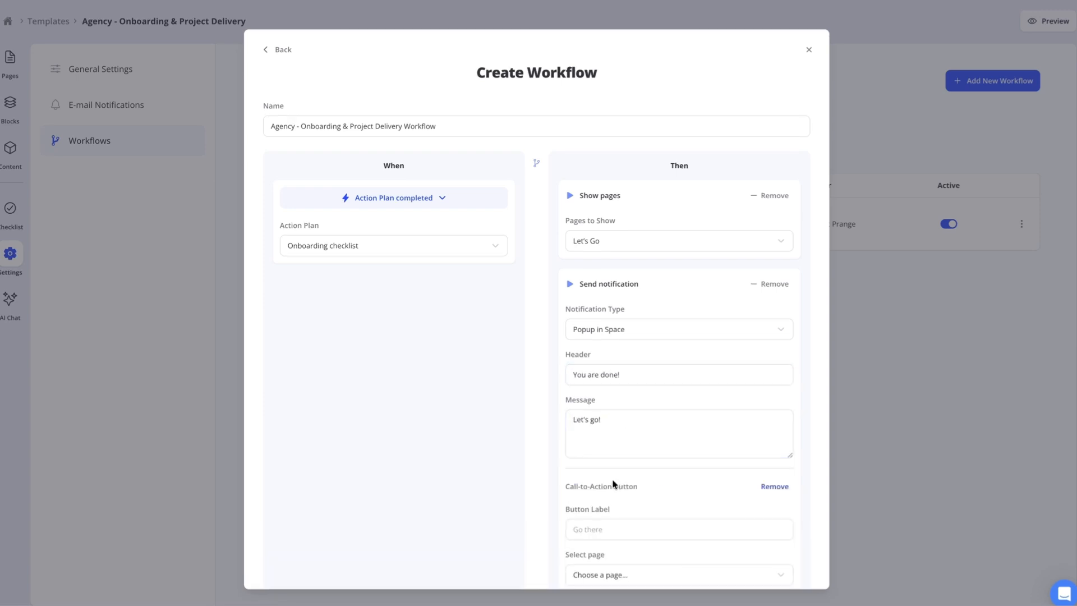
{"action": "scroll", "coordinate": [638, 477], "scroll_direction": "down", "scroll_amount": 2}
{"action": "left_click", "coordinate": [641, 436]}
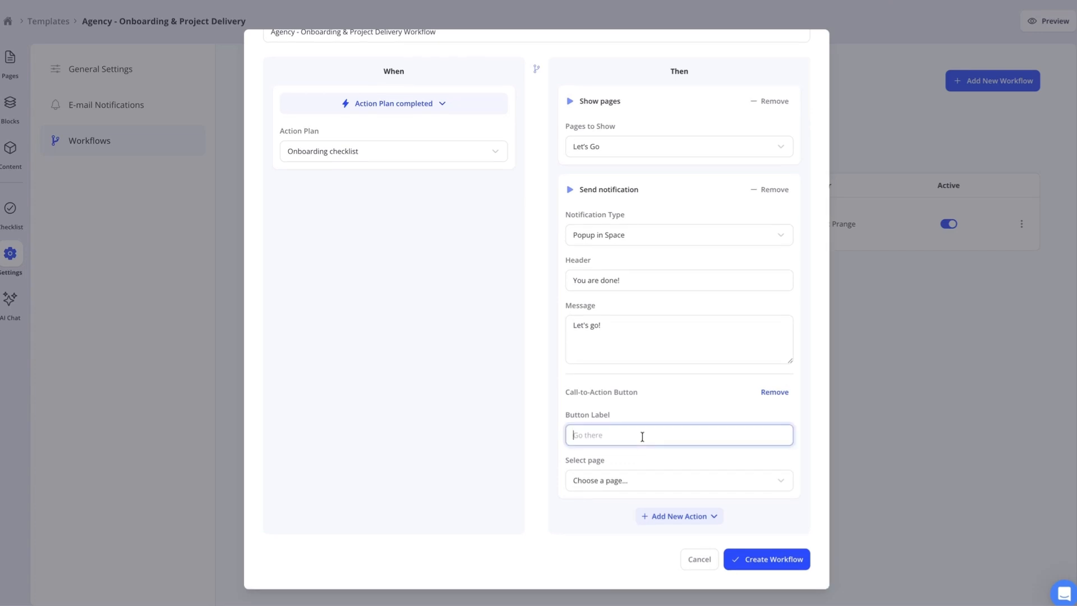
{"action": "type", "text": "Go there!"}
{"action": "left_click", "coordinate": [641, 481]}
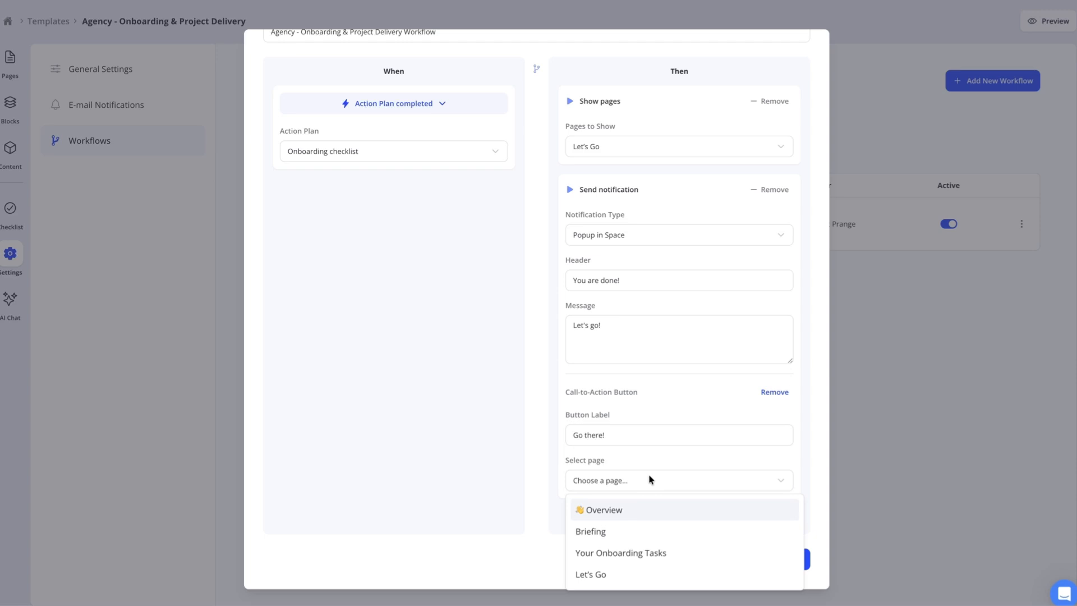
{"action": "left_click", "coordinate": [597, 571]}
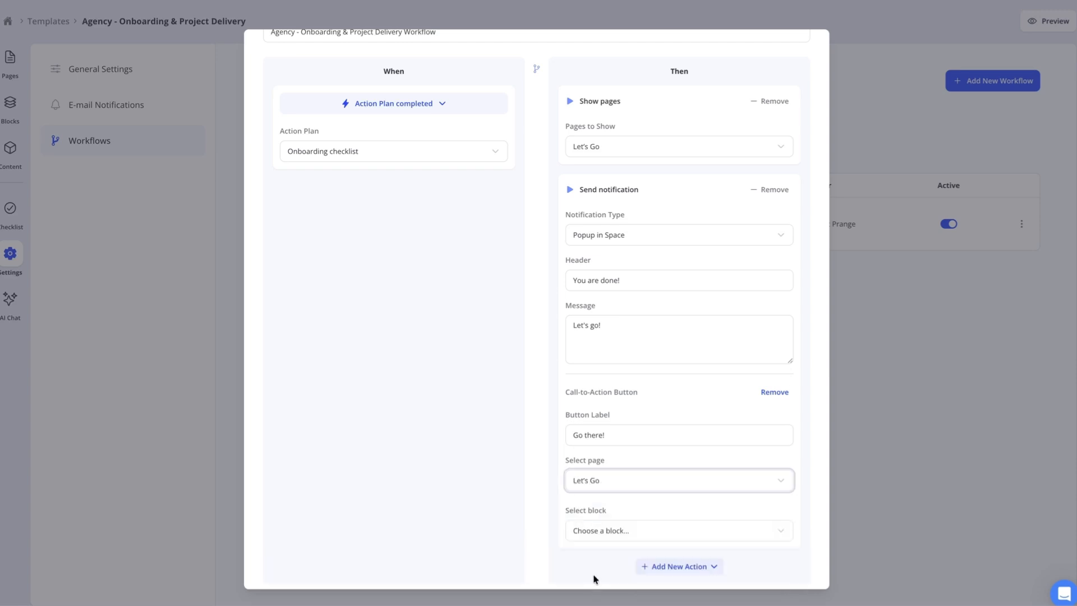
- Link the popup's call-to-action button to the block "We're live – let's build" and create the workflow
{"action": "left_click", "coordinate": [641, 537]}
{"action": "left_click", "coordinate": [630, 437]}
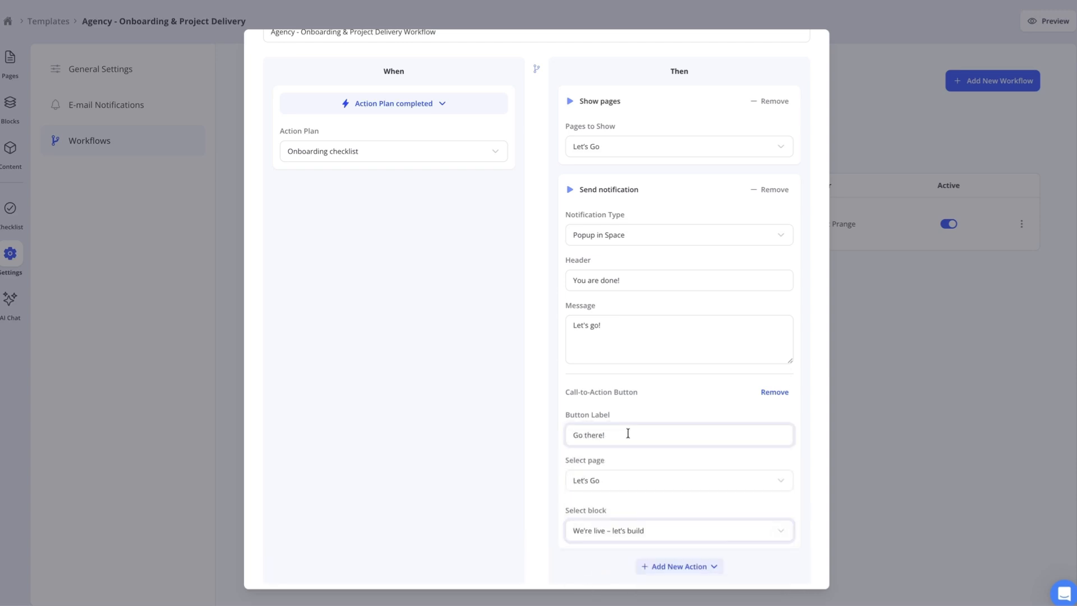
{"action": "scroll", "coordinate": [628, 433], "scroll_direction": "down", "scroll_amount": 1}
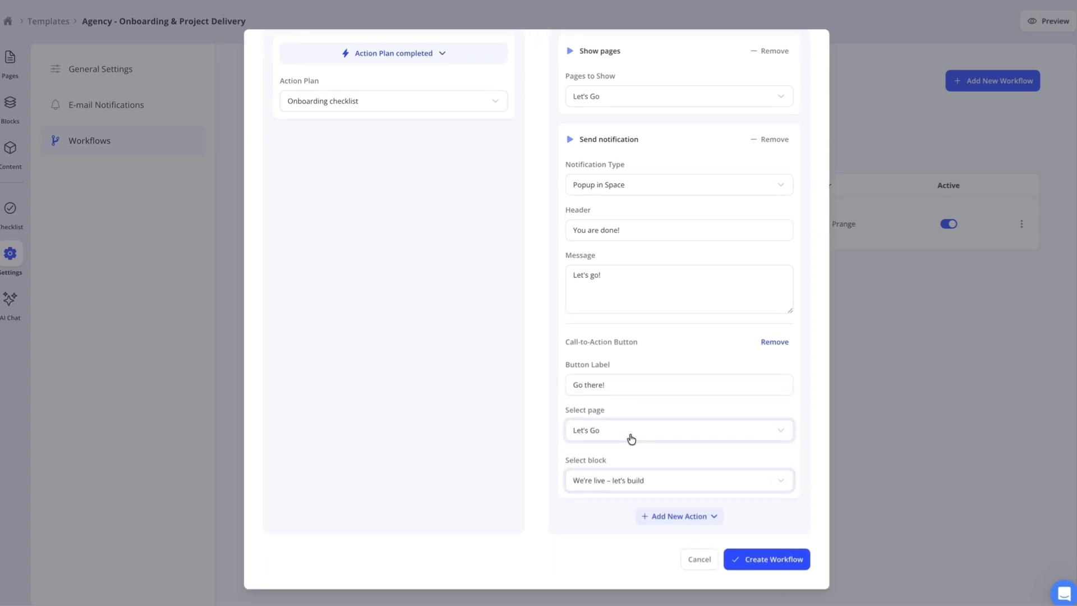
{"action": "left_click", "coordinate": [752, 561]}
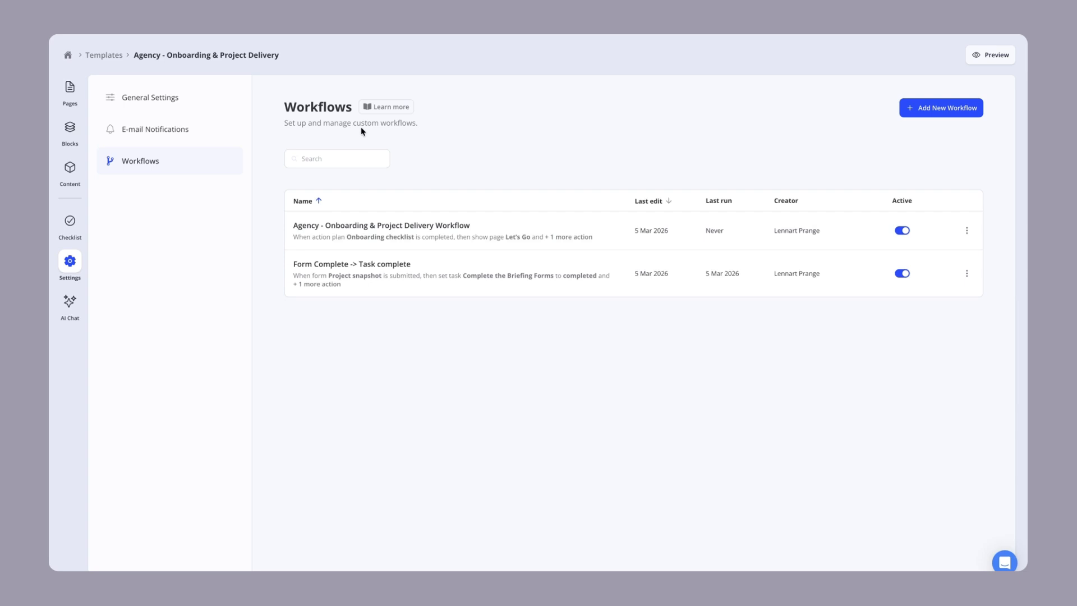
- Create a Space from the Agency - Onboarding & Project Delivery template with the company name Microsoft
{"action": "left_click", "coordinate": [96, 55]}
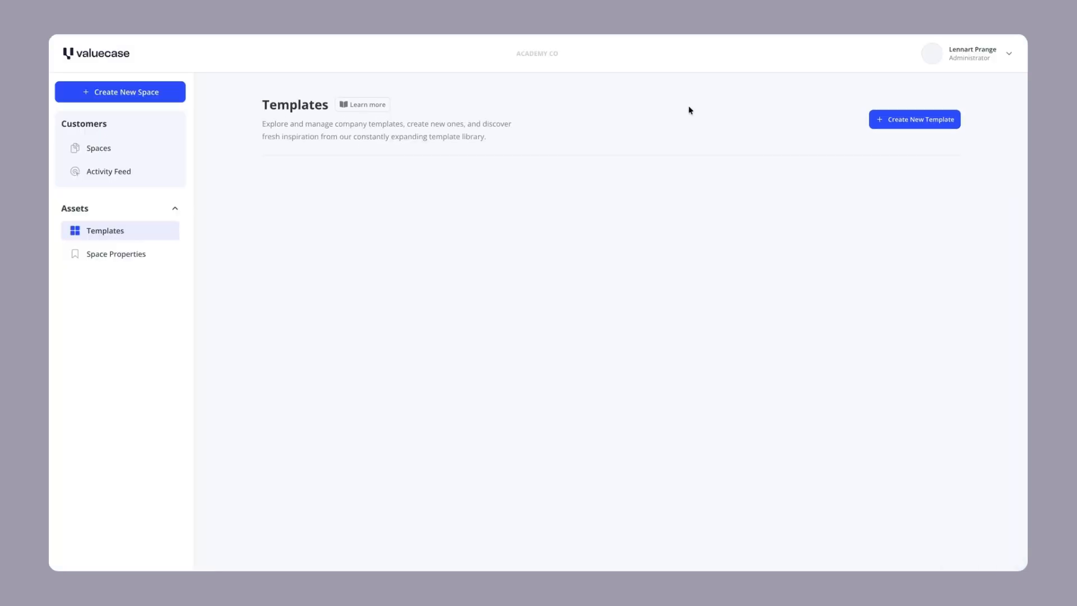
{"action": "left_click", "coordinate": [916, 241]}
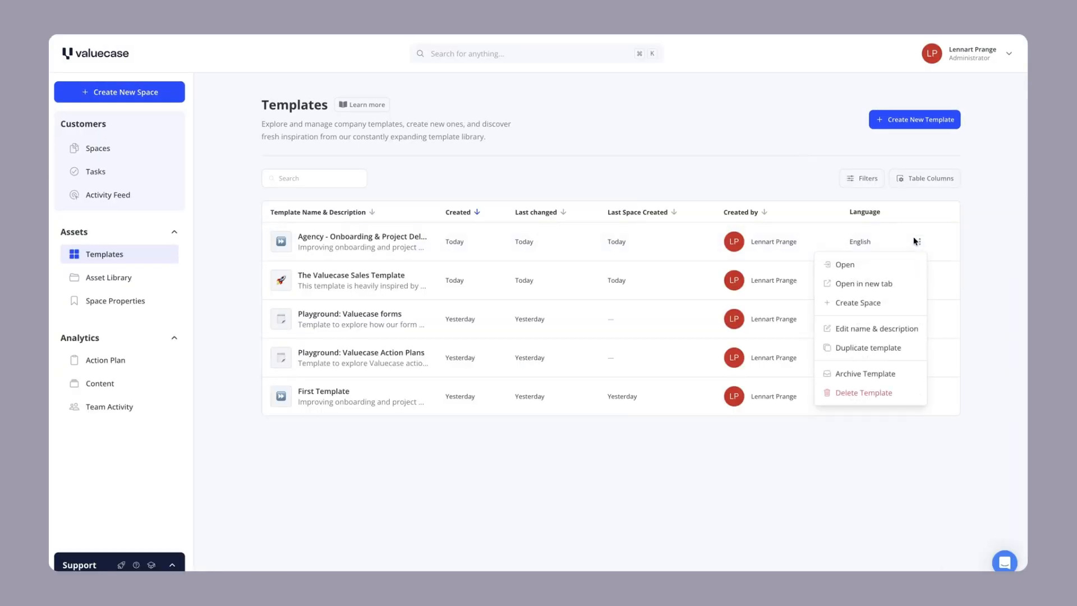
{"action": "left_click", "coordinate": [859, 302]}
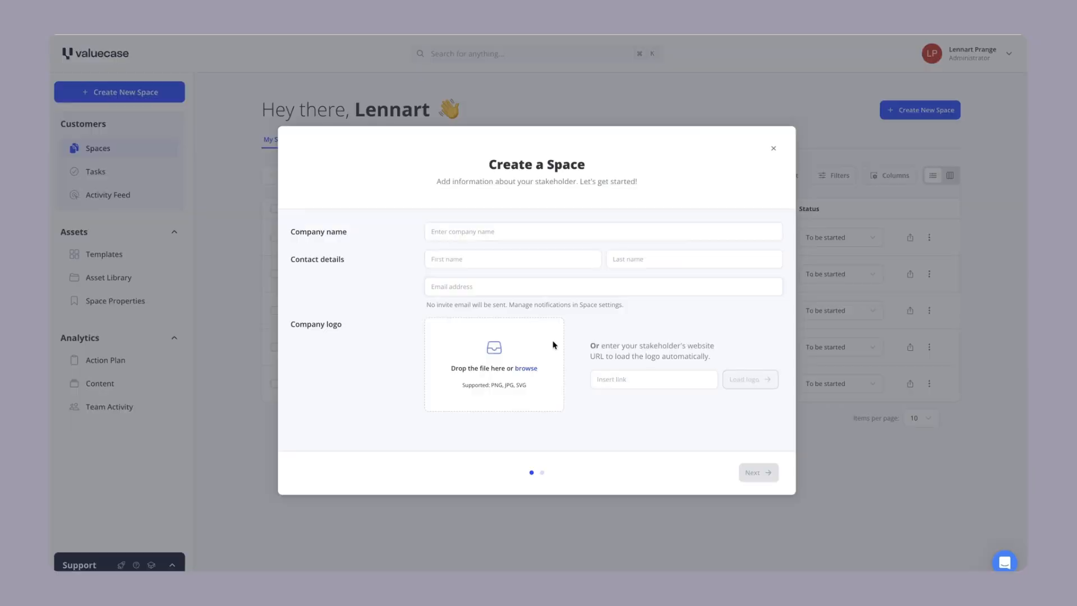
{"action": "left_click", "coordinate": [500, 235]}
{"action": "type", "text": "Micr"}
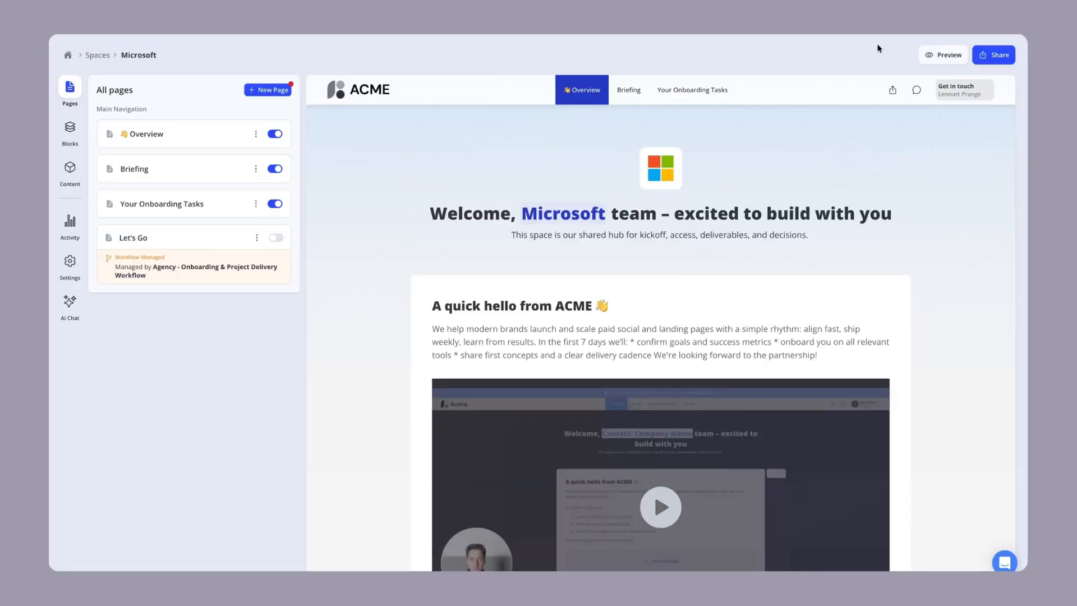
- Preview the Space's Briefing and Your Onboarding Tasks pages, and check the Let's Go page's visibility in the page list
{"action": "left_click", "coordinate": [929, 54]}
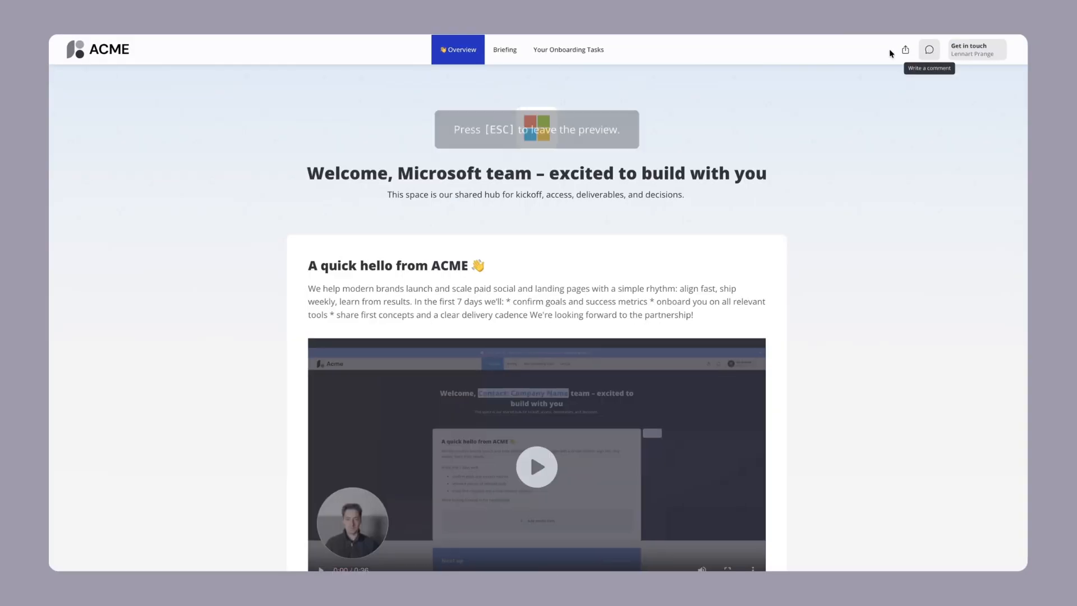
{"action": "left_click", "coordinate": [511, 53]}
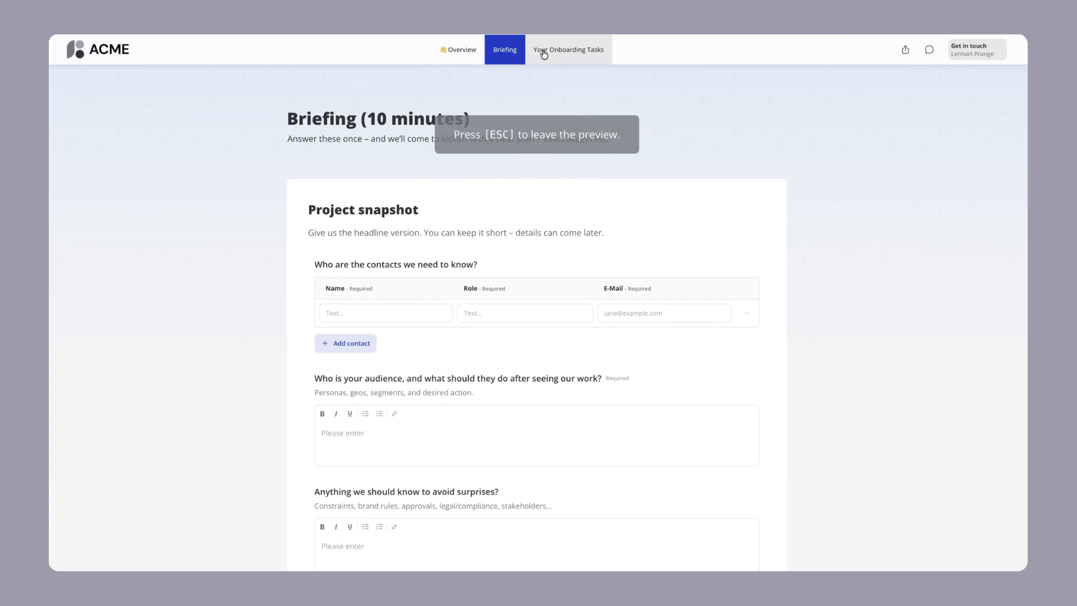
{"action": "left_click", "coordinate": [541, 51]}
{"action": "scroll", "coordinate": [395, 223], "scroll_direction": "down", "scroll_amount": 1}
{"action": "scroll", "coordinate": [395, 222], "scroll_direction": "down", "scroll_amount": 2}
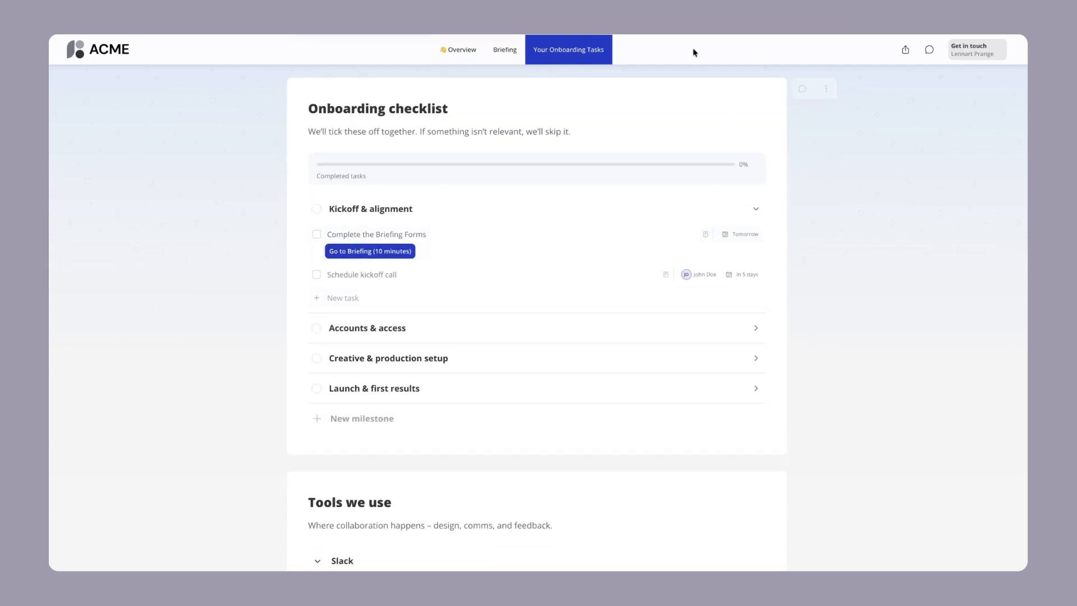
{"action": "key", "text": "Escape"}
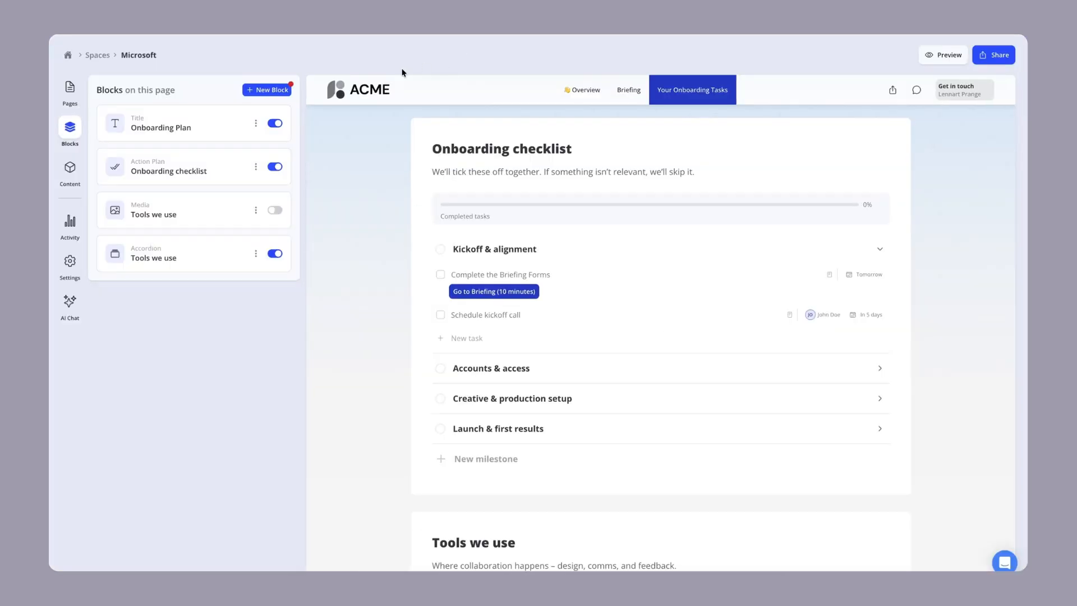
{"action": "left_click", "coordinate": [73, 90]}
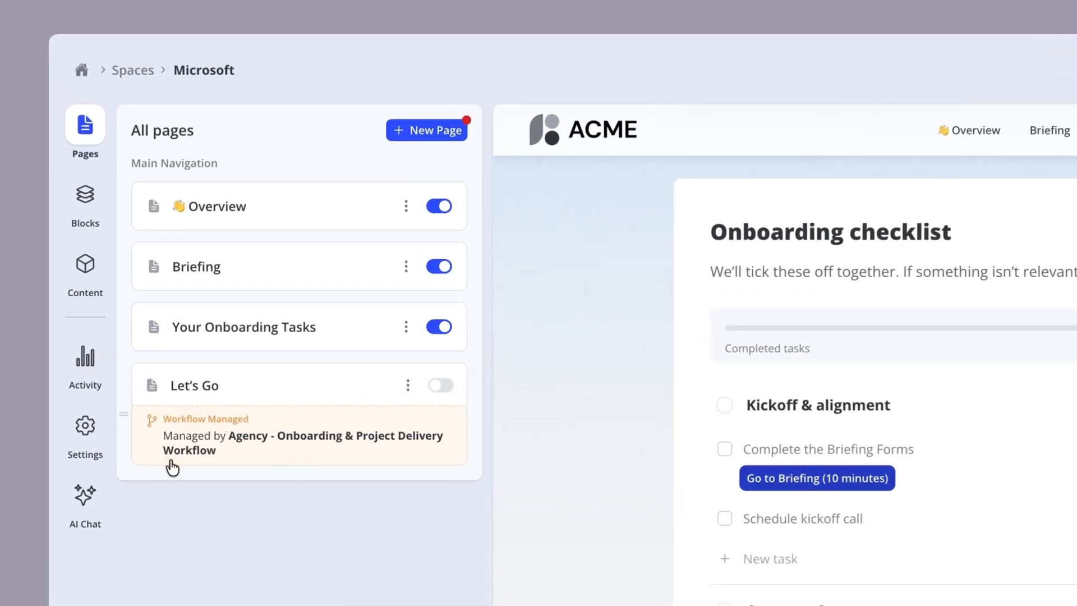
{"action": "mouse_move", "coordinate": [444, 385]}
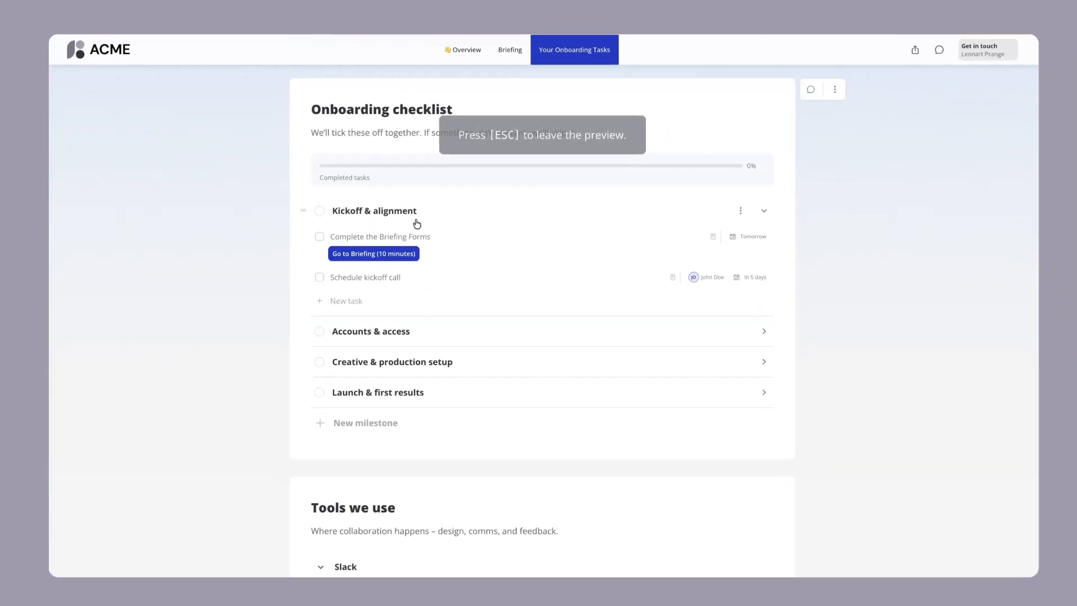
- In the Space preview, mark the Kickoff & alignment and Accounts & access milestones as completed with all their tasks
{"action": "left_click", "coordinate": [318, 211]}
{"action": "left_click", "coordinate": [591, 419]}
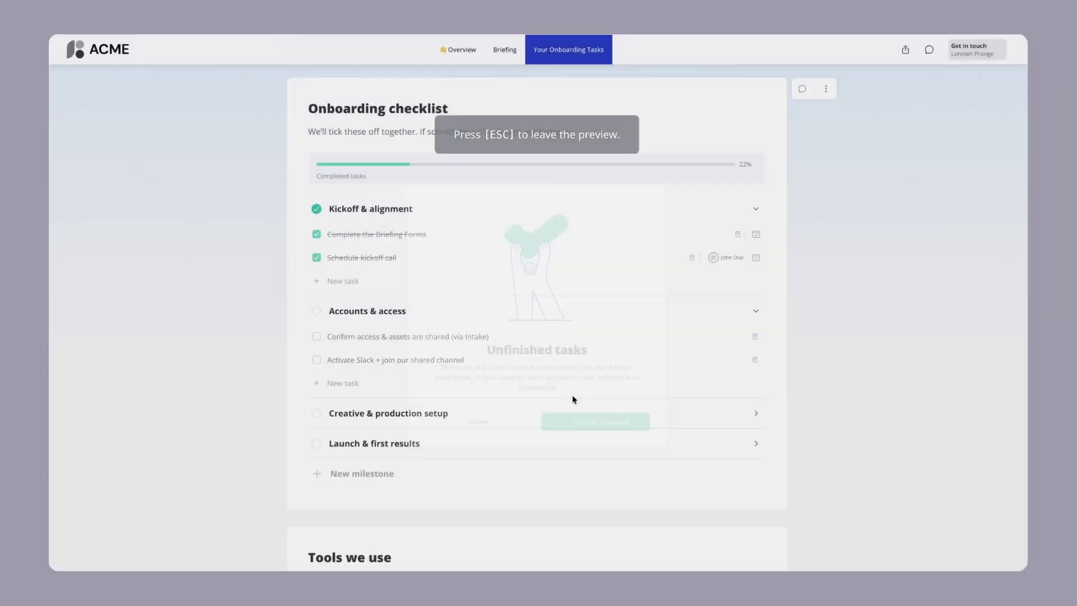
{"action": "left_click", "coordinate": [316, 311]}
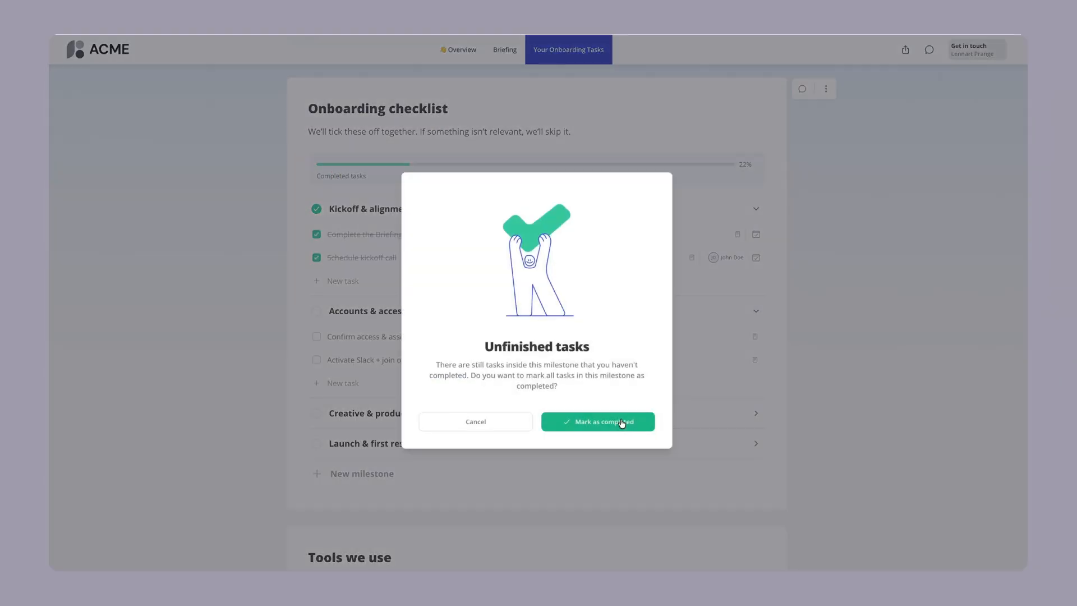
{"action": "left_click", "coordinate": [622, 422]}
- Complete every task under the Creative & production setup and Launch & first results milestones of the Onboarding checklist
{"action": "left_click", "coordinate": [316, 439]}
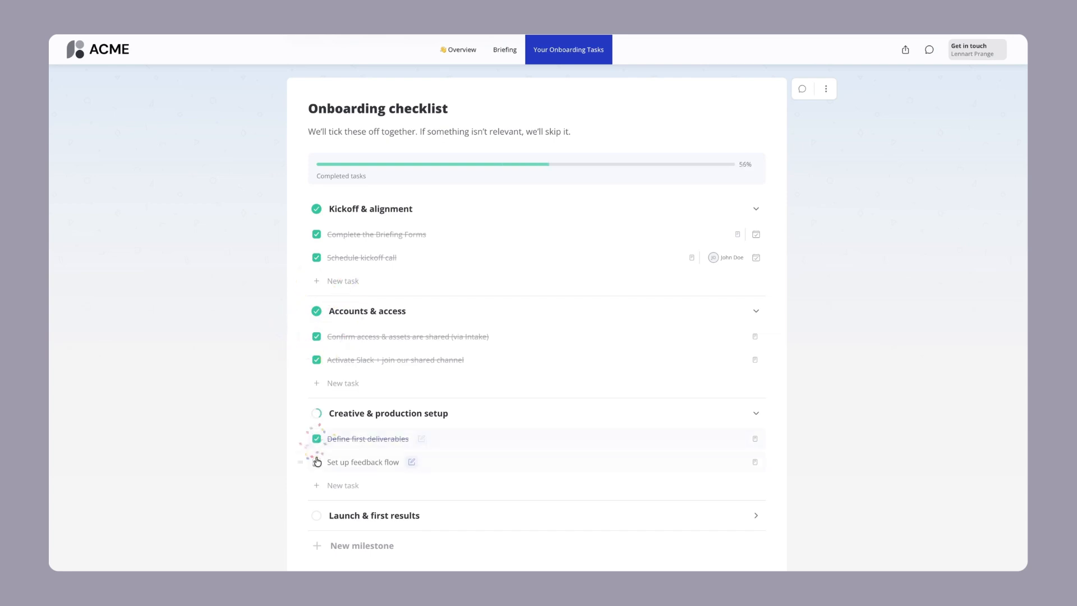
{"action": "left_click", "coordinate": [316, 461]}
{"action": "scroll", "coordinate": [482, 516], "scroll_direction": "down", "scroll_amount": 2}
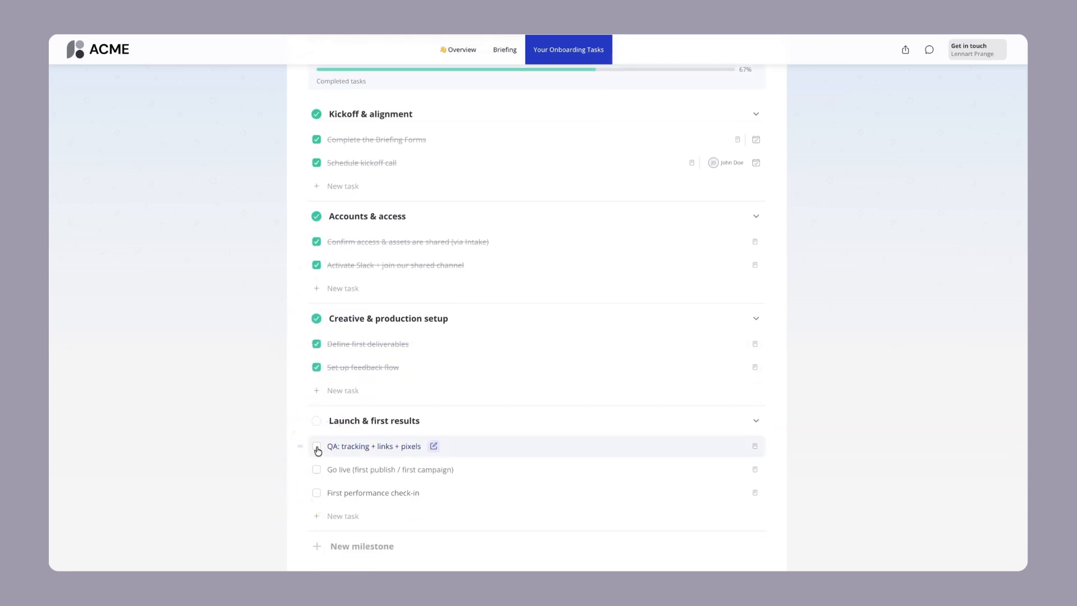
{"action": "left_click", "coordinate": [316, 446]}
{"action": "left_click", "coordinate": [316, 469]}
{"action": "left_click", "coordinate": [317, 492]}
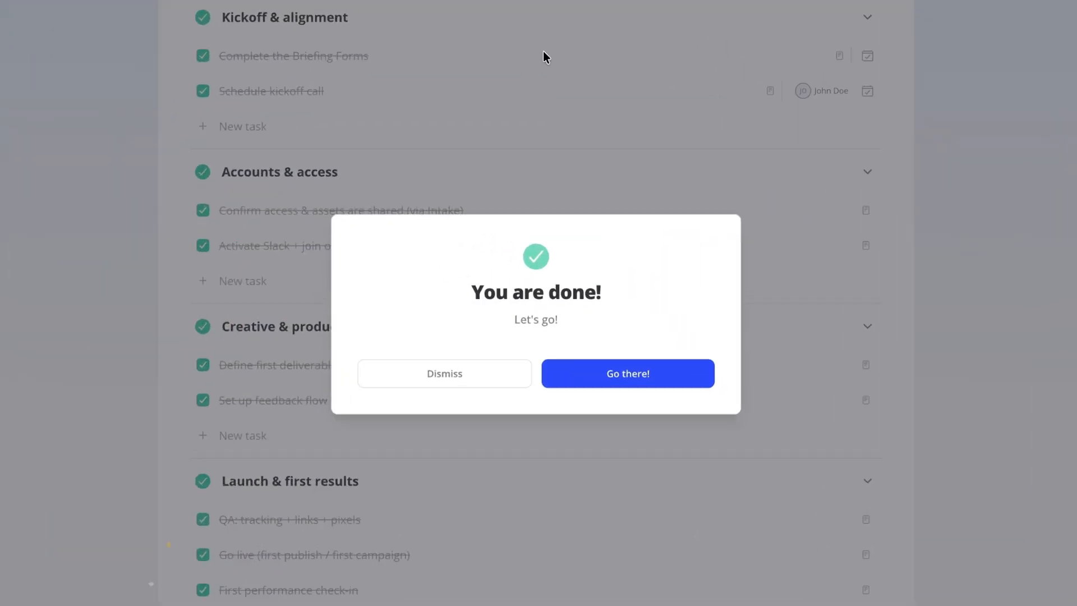
- Check the "You are done!" popup's text and follow its "Go there!" link to the Let's Go page
{"action": "left_click_drag", "start_coordinate": [559, 322], "coordinate": [466, 288]}
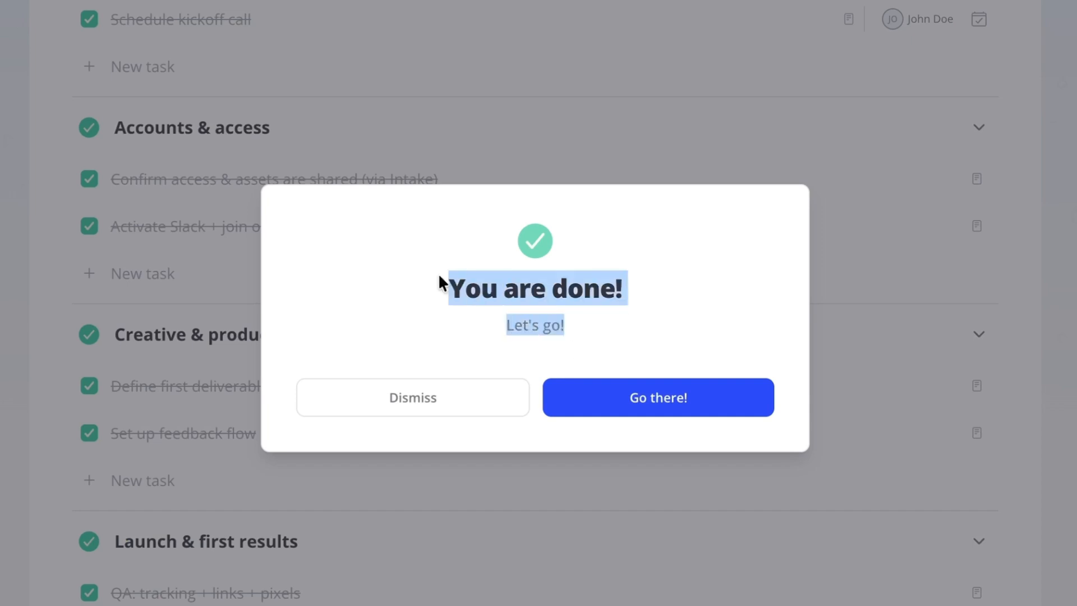
{"action": "left_click", "coordinate": [465, 288]}
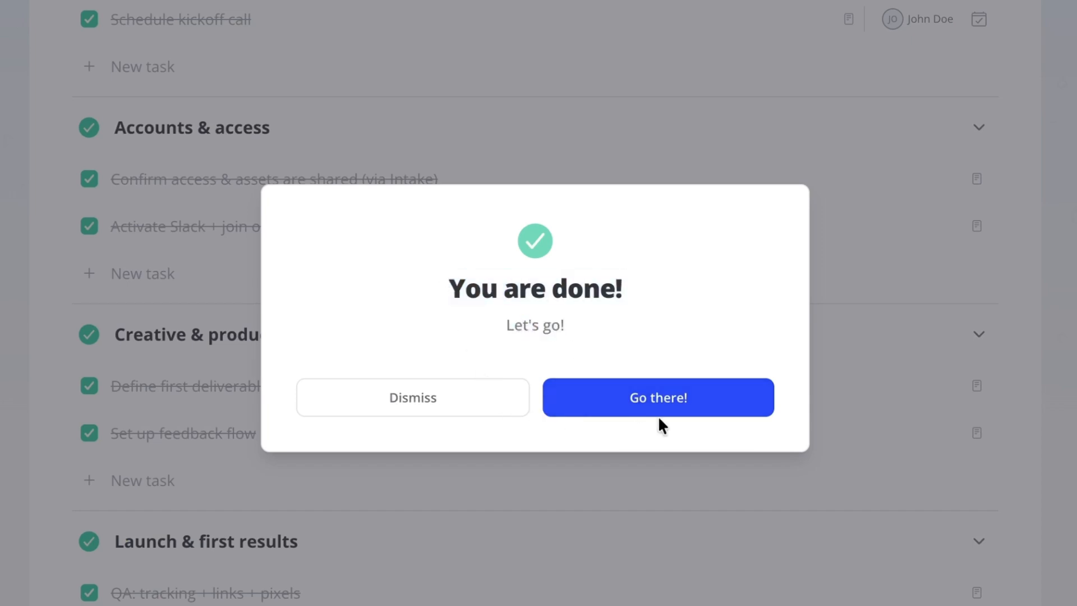
{"action": "left_click", "coordinate": [610, 405]}
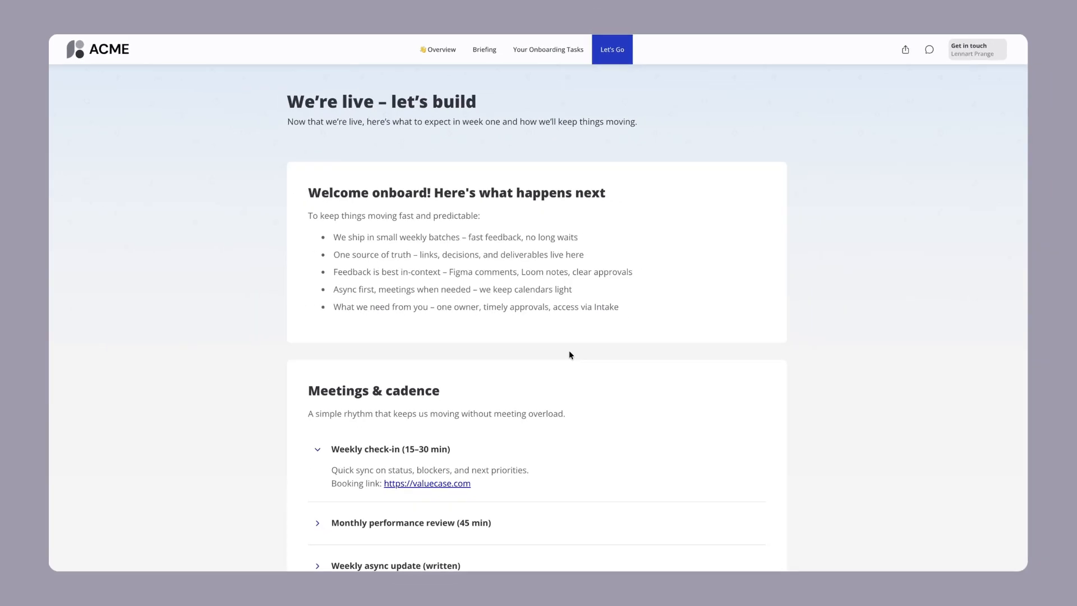